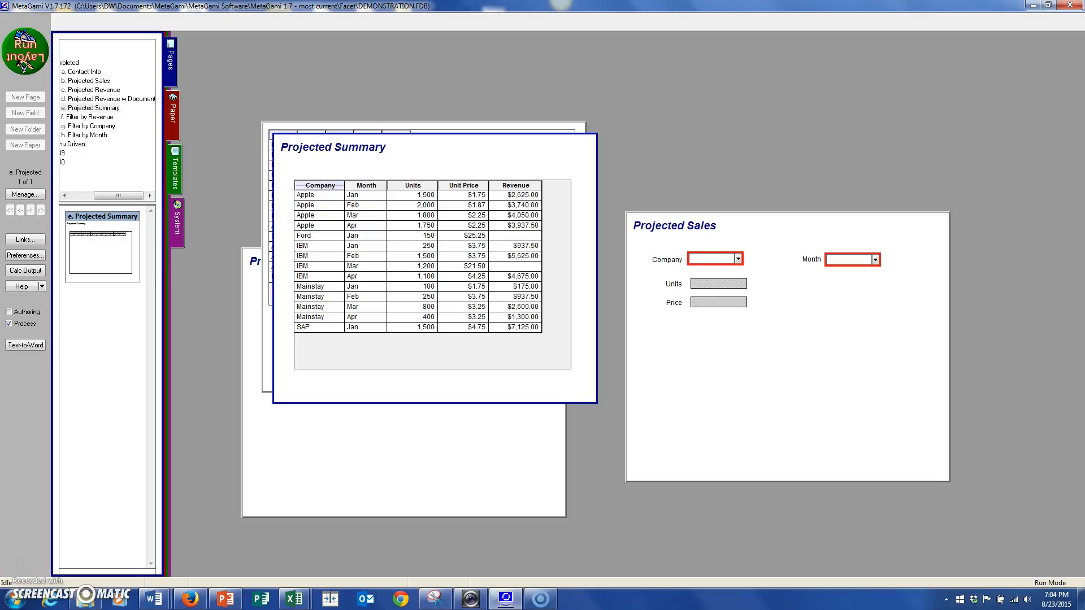
Switch to Layout mode and open the page properties of the Projected Sales page.
left_click(24, 51)
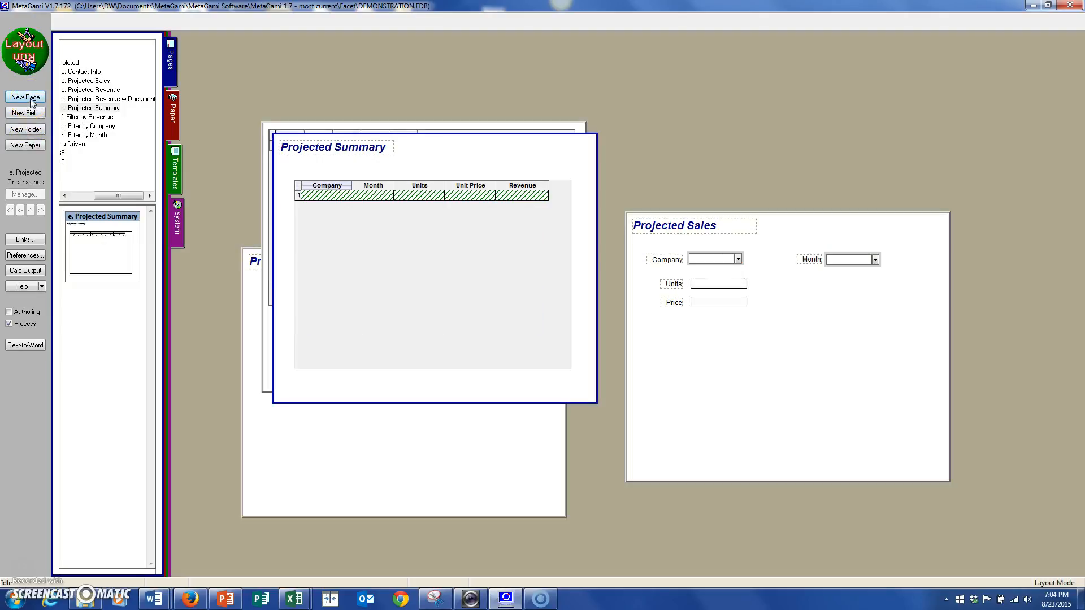
left_click(27, 116)
left_click(711, 377)
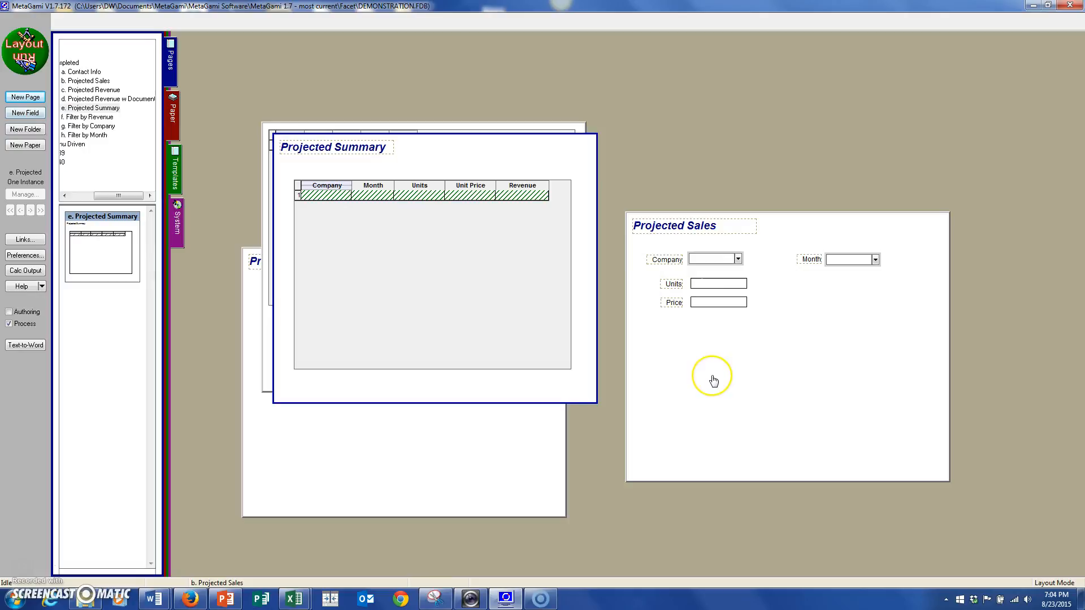
right_click(714, 381)
left_click(775, 446)
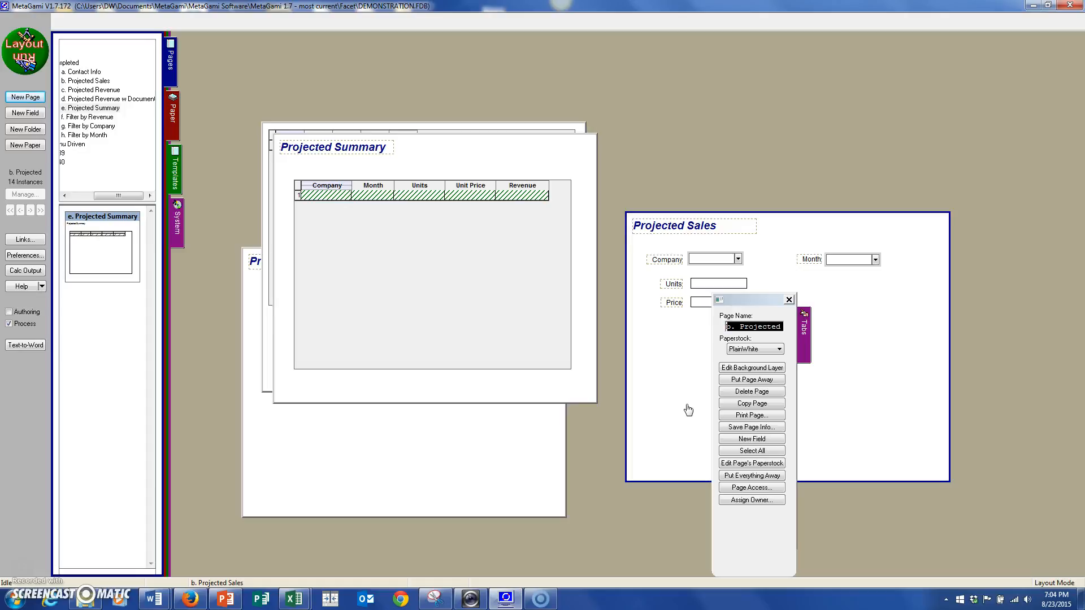
Inspect the Company field on the Projected Sales page, including its Identifier Field setting.
left_click(671, 261)
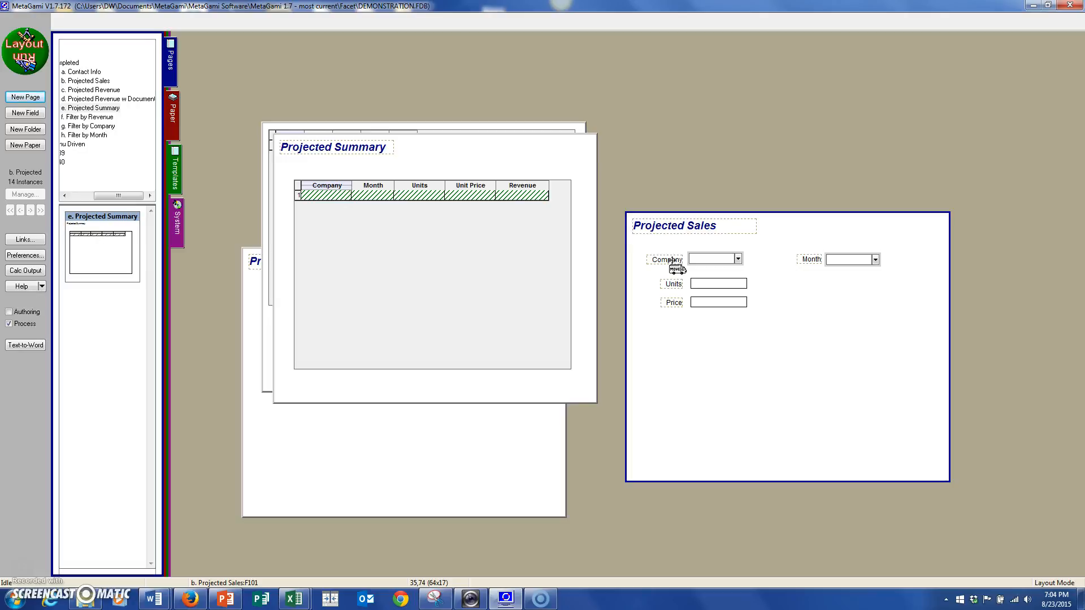
left_click(692, 260)
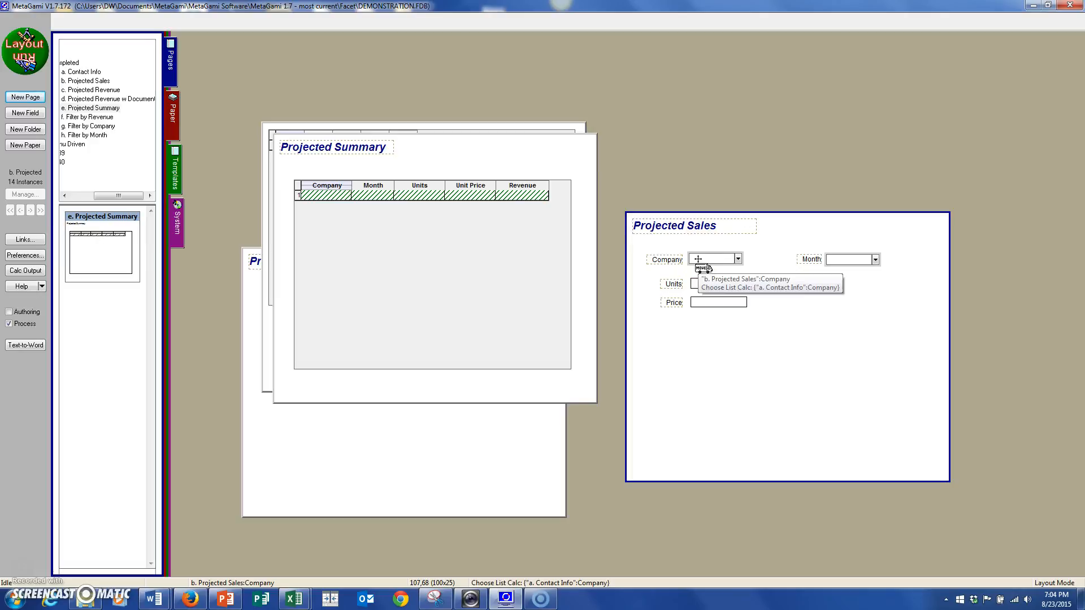
right_click(698, 259)
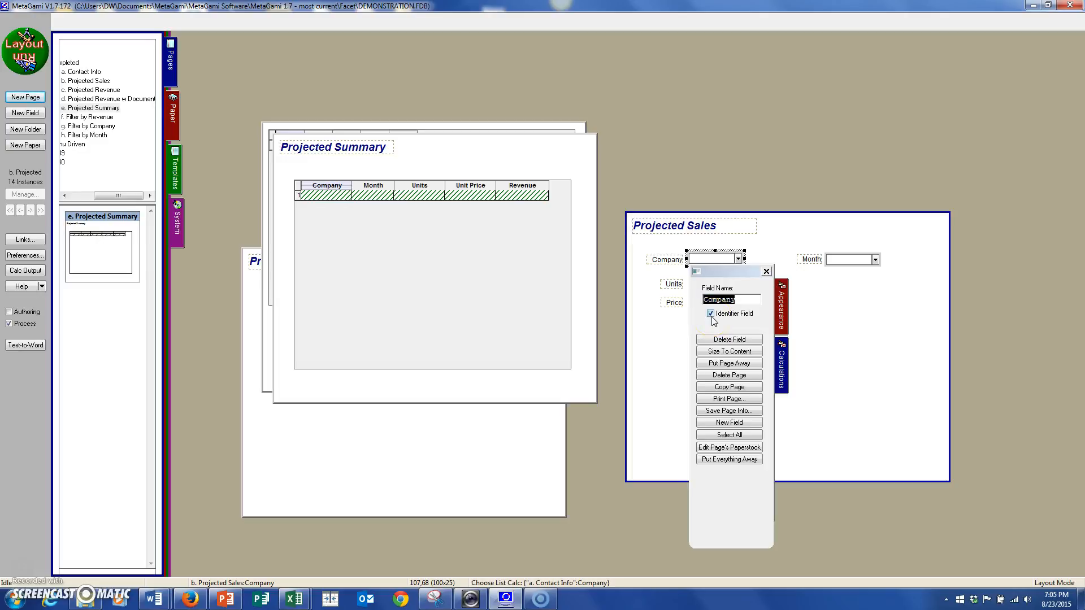
left_click(679, 331)
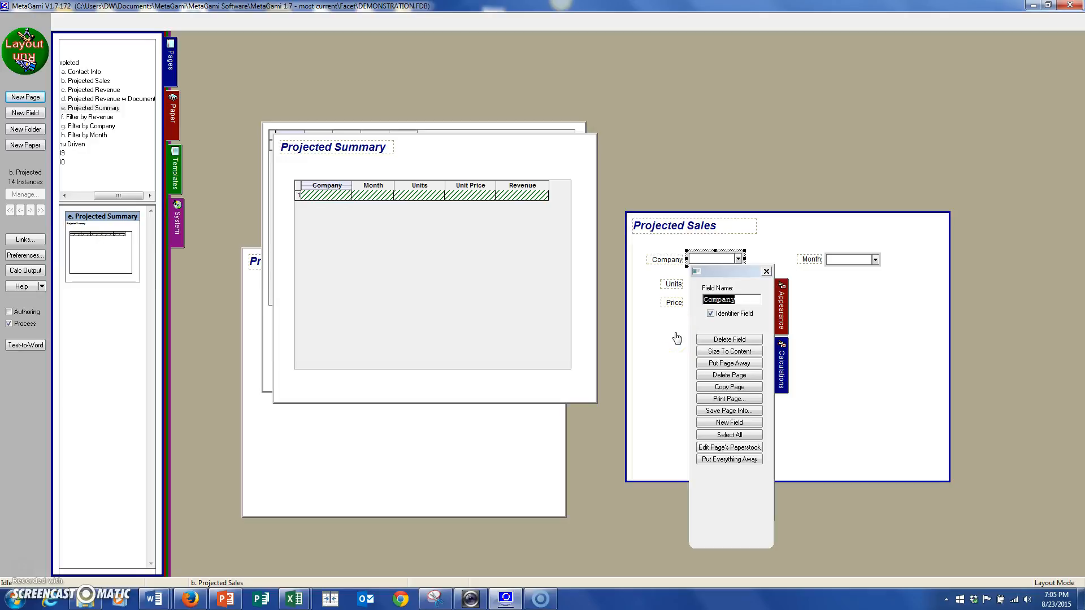
Examine the value calculation of the Revenue field on the Projected Revenue page, then close the field's properties.
left_click(493, 468)
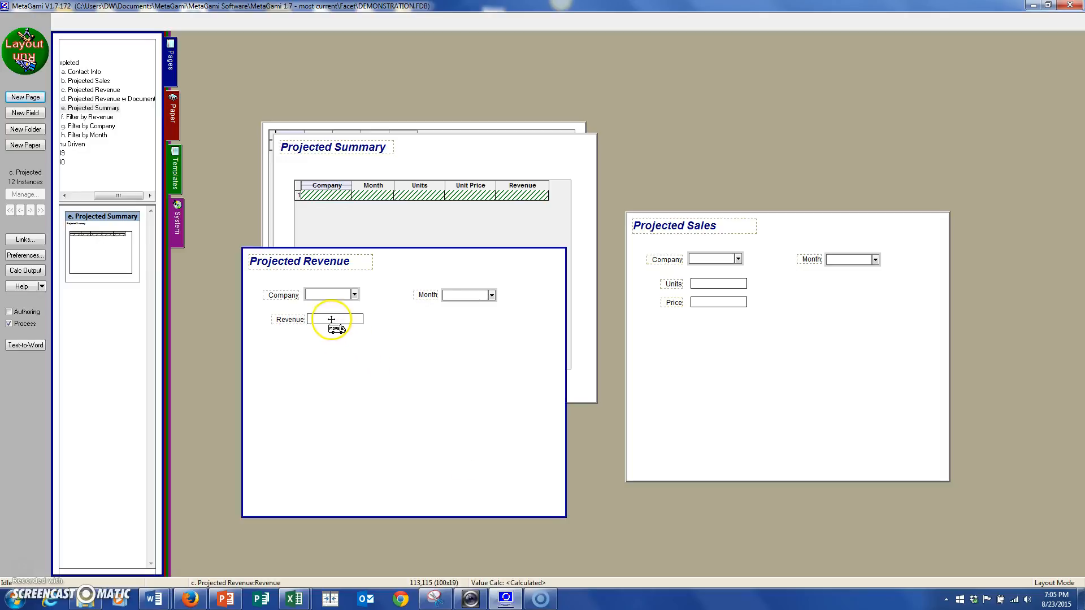
double_click(331, 319)
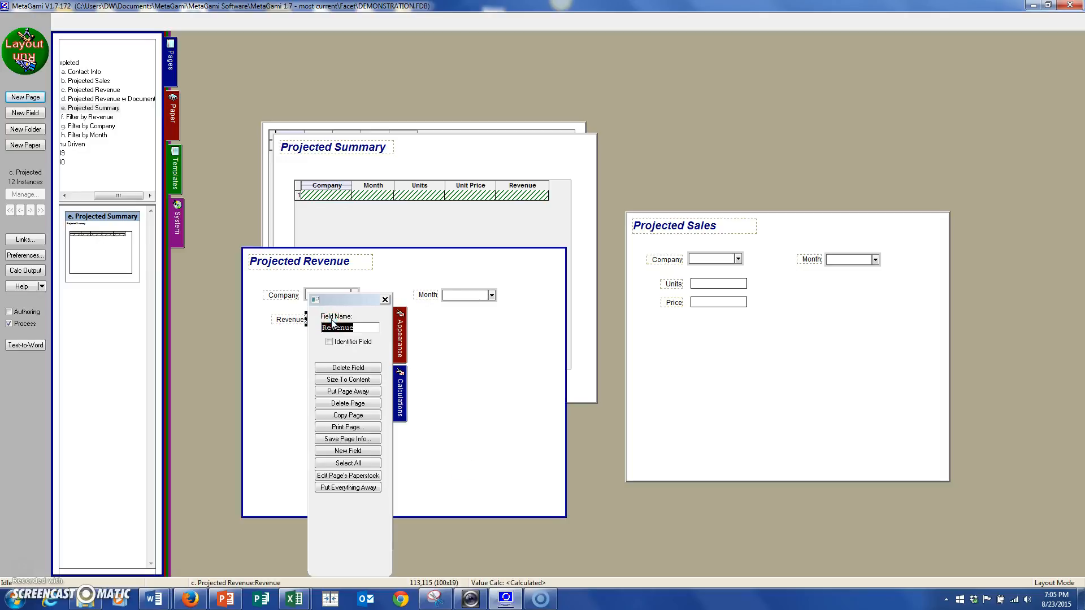
left_click(399, 403)
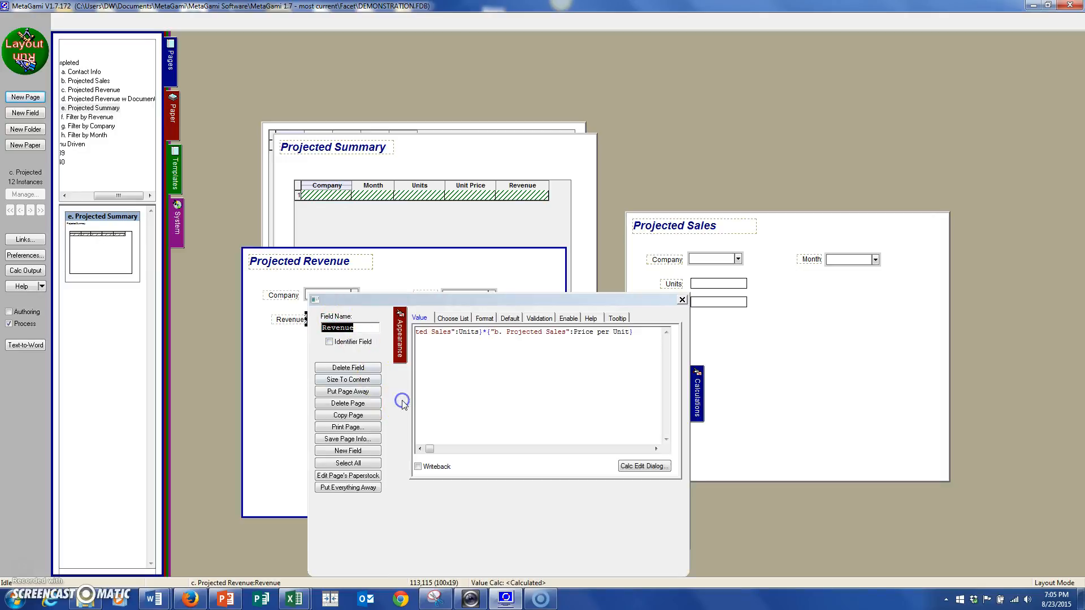
left_click(419, 449)
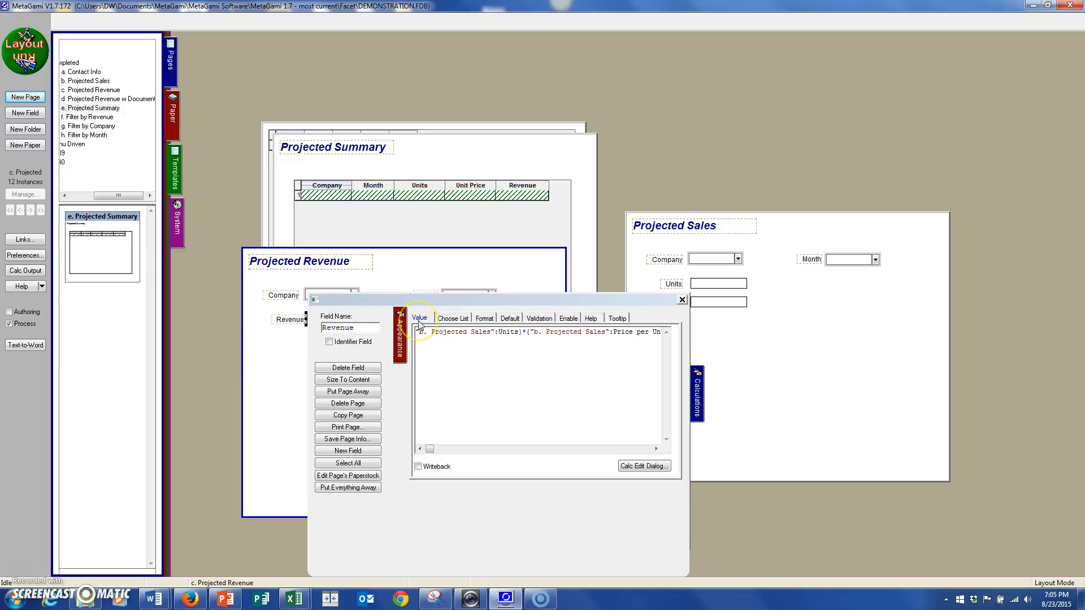
left_click(287, 378)
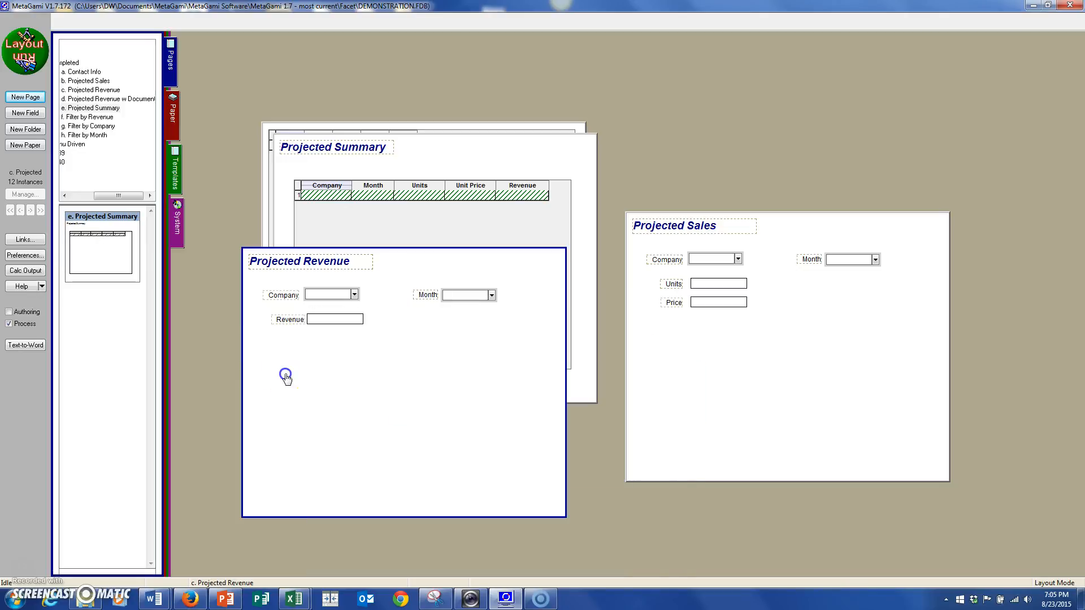
Switch to Run mode and look up the Projected Revenue record for company Mainstay and month Jan.
left_click(13, 38)
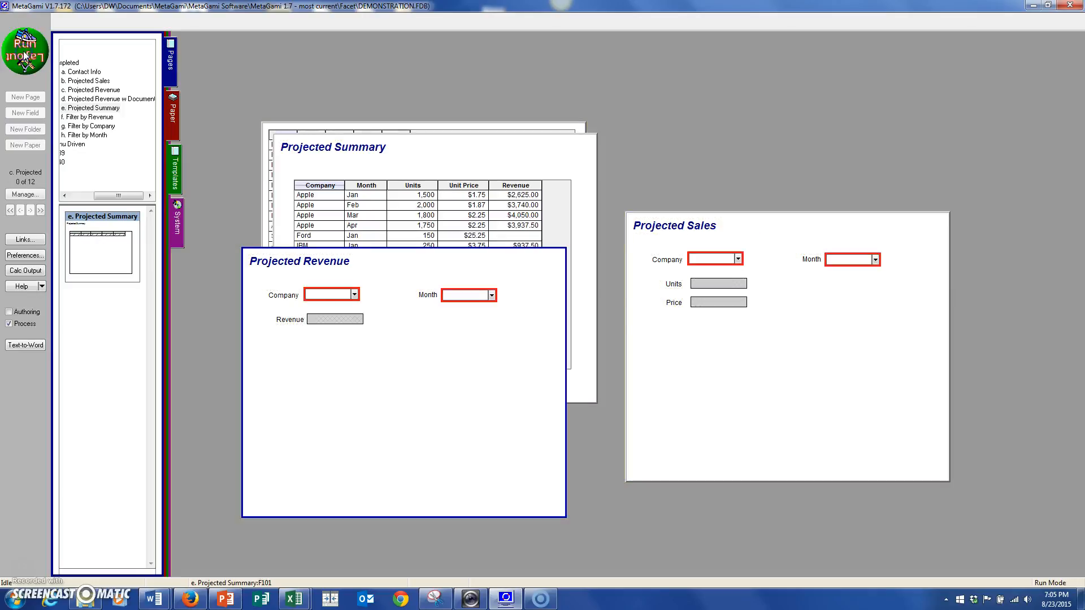
left_click(351, 295)
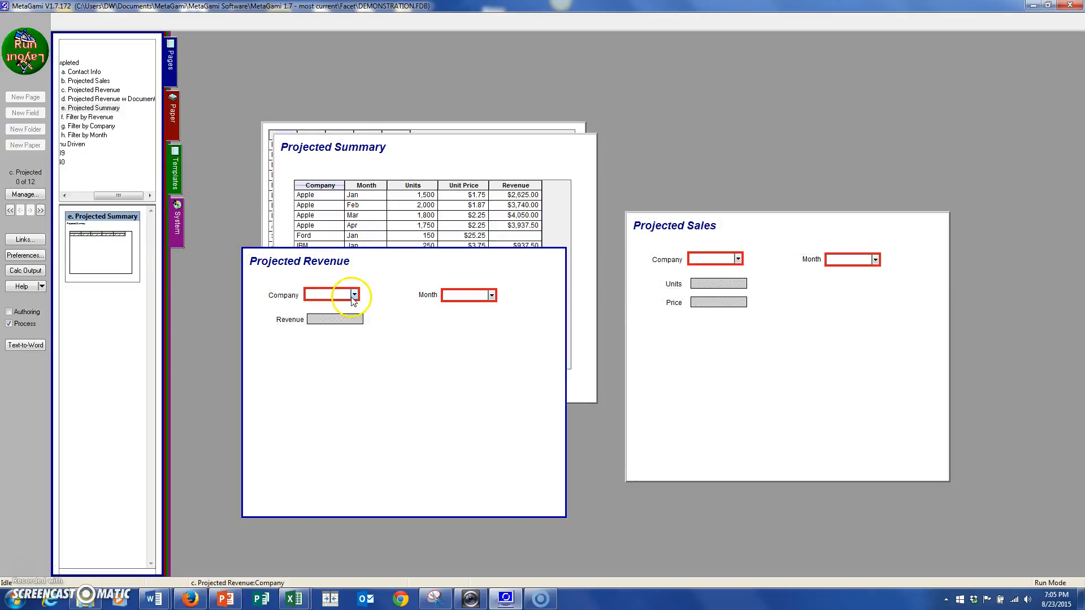
left_click(352, 294)
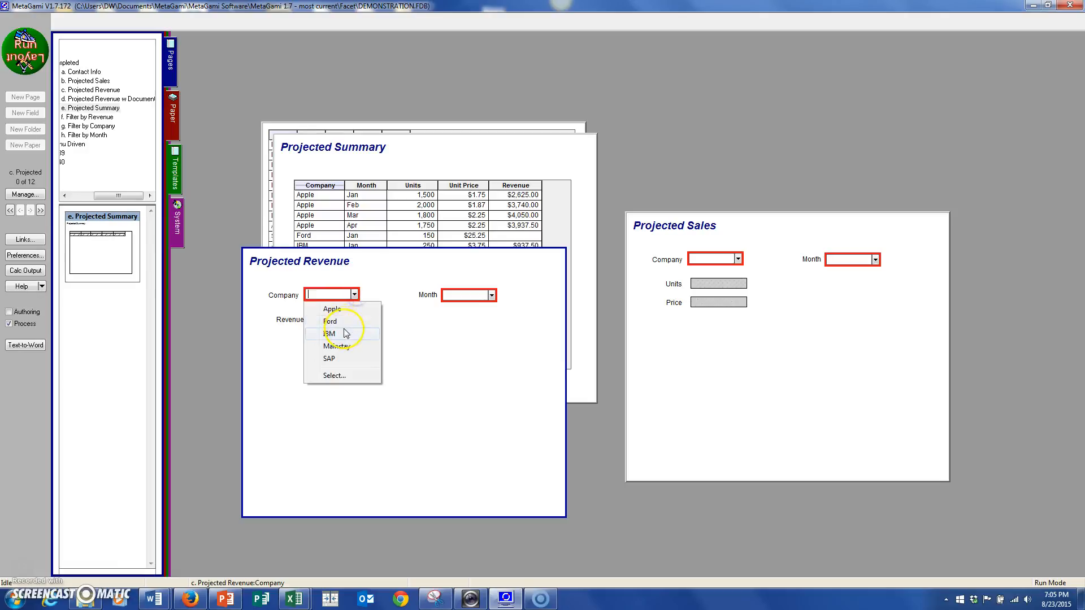
left_click(350, 346)
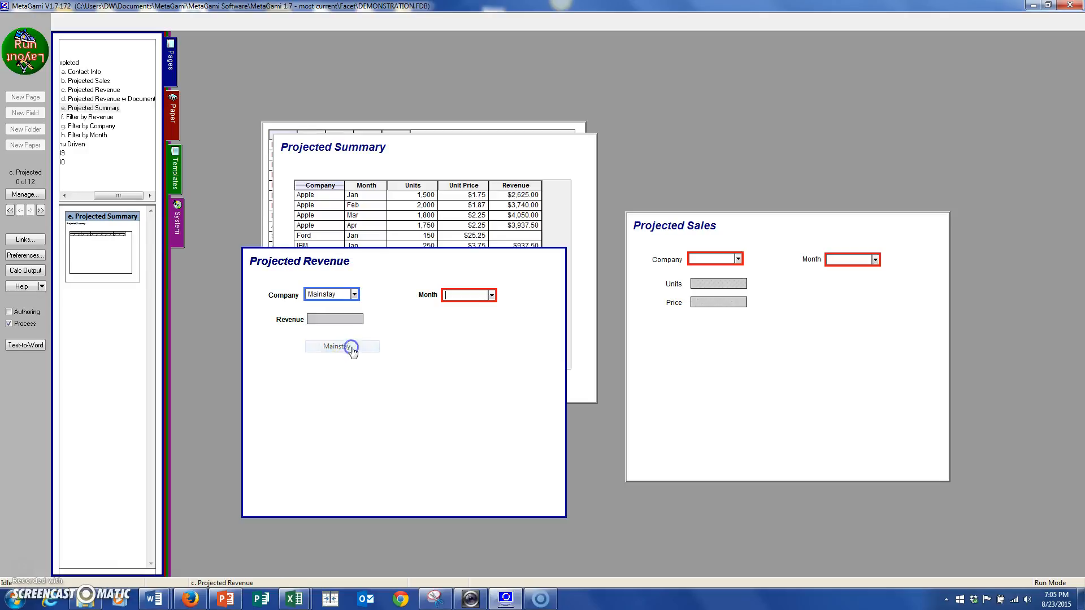
left_click(492, 296)
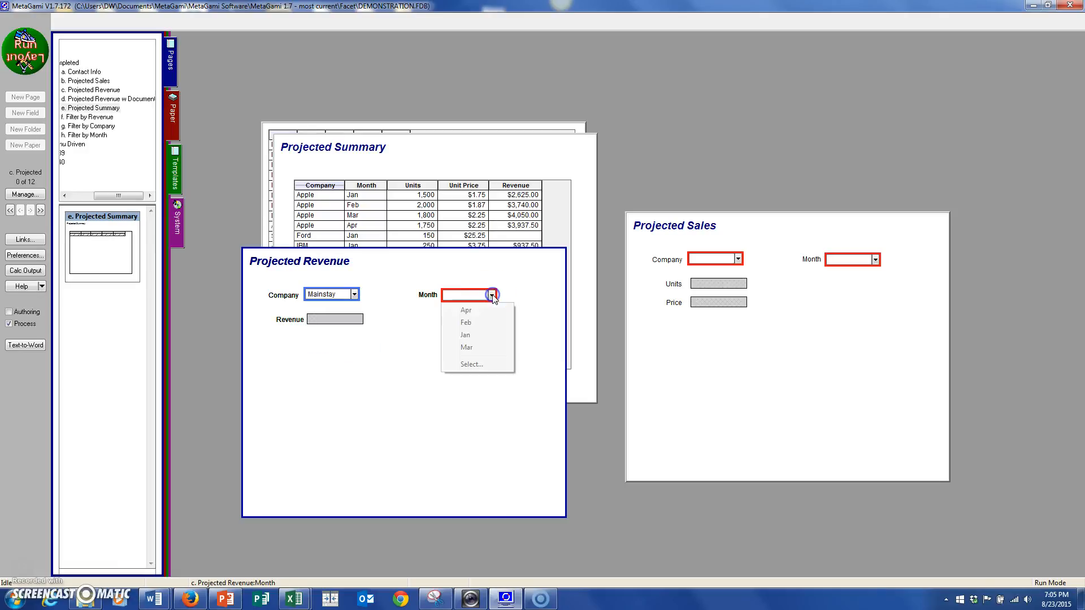
left_click(476, 336)
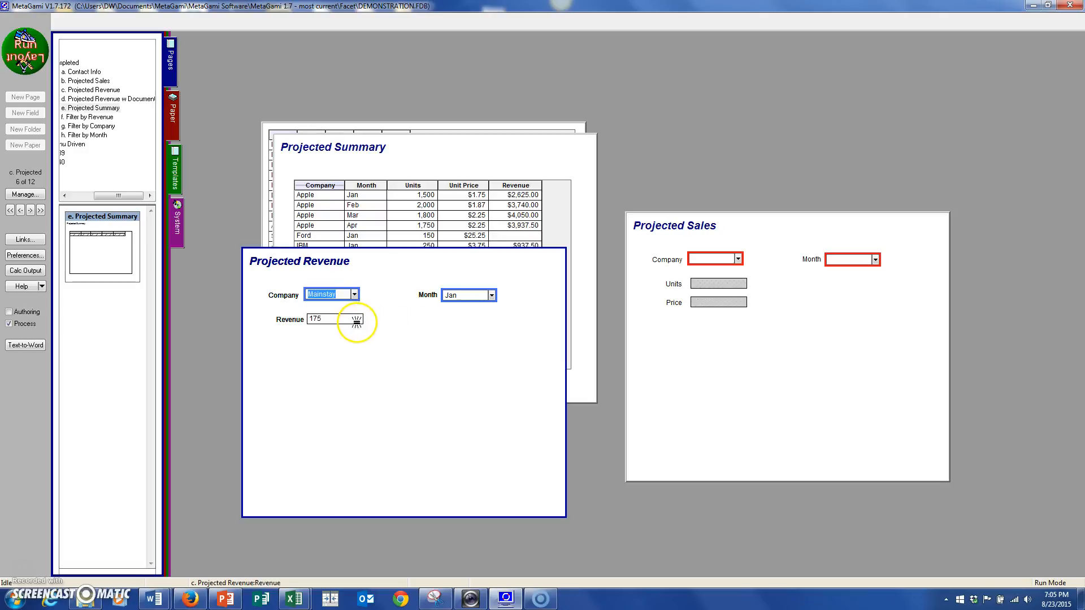
Look up the Projected Sales record for company Mainstay and month Jan.
left_click(737, 259)
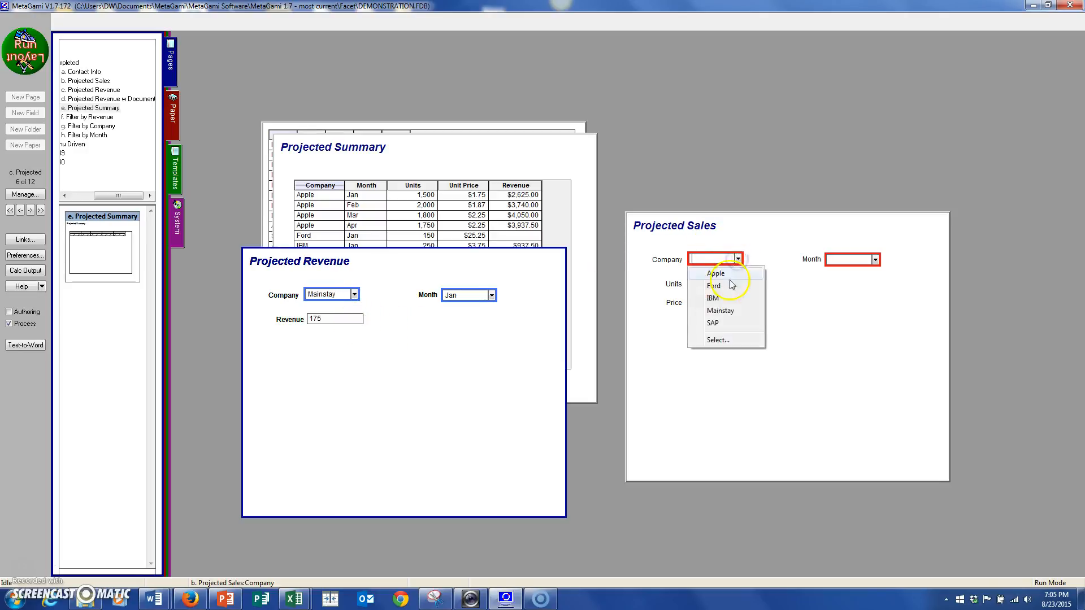
left_click(721, 310)
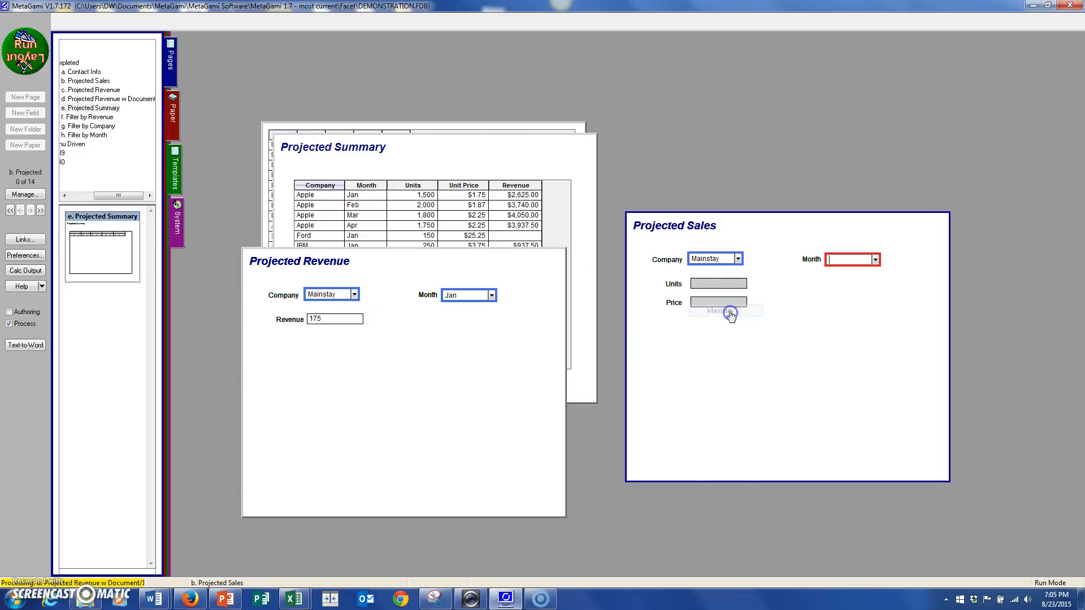
left_click(875, 260)
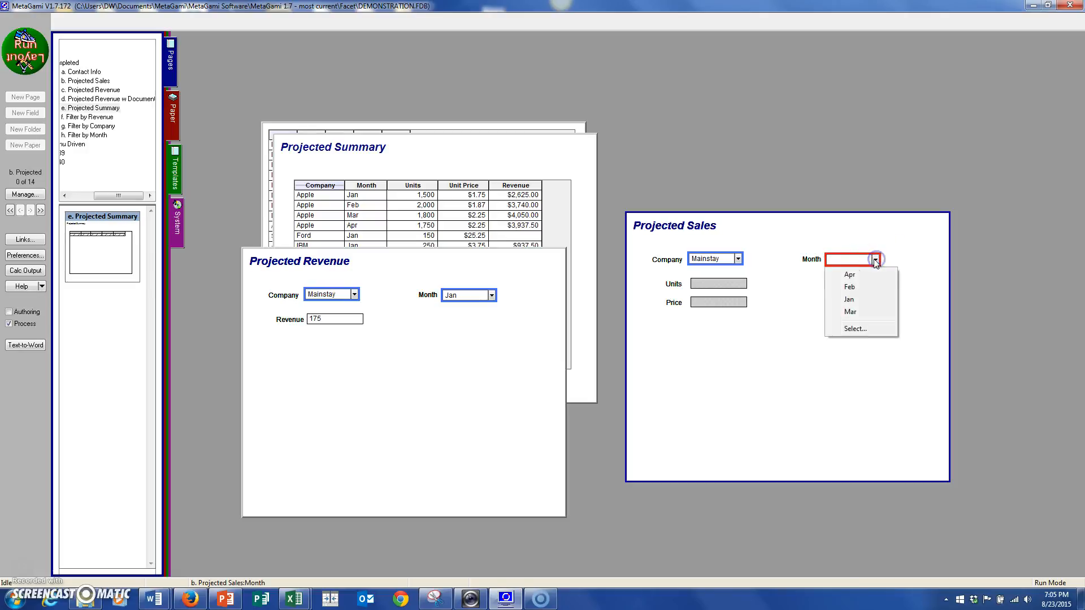
left_click(850, 302)
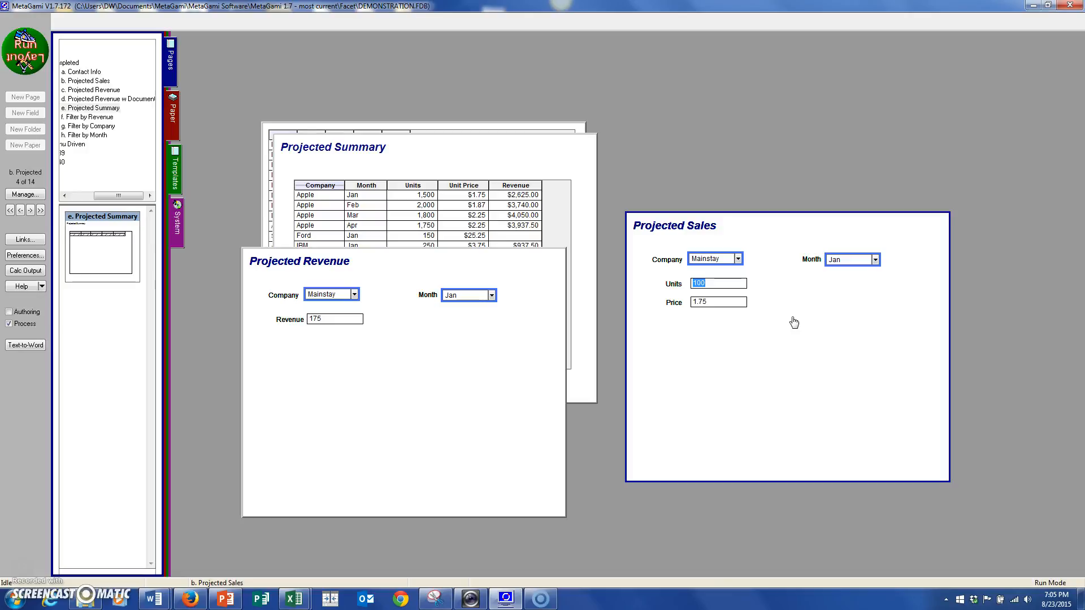
Bring the Projected Summary page to the front, and put all open pages away.
left_click(581, 194)
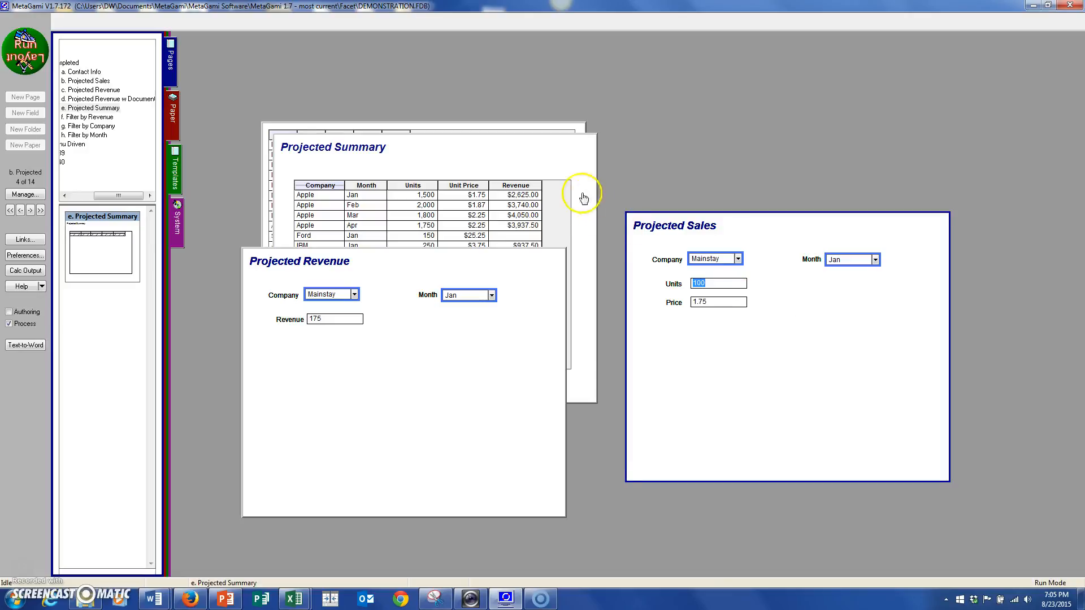
left_click(550, 172)
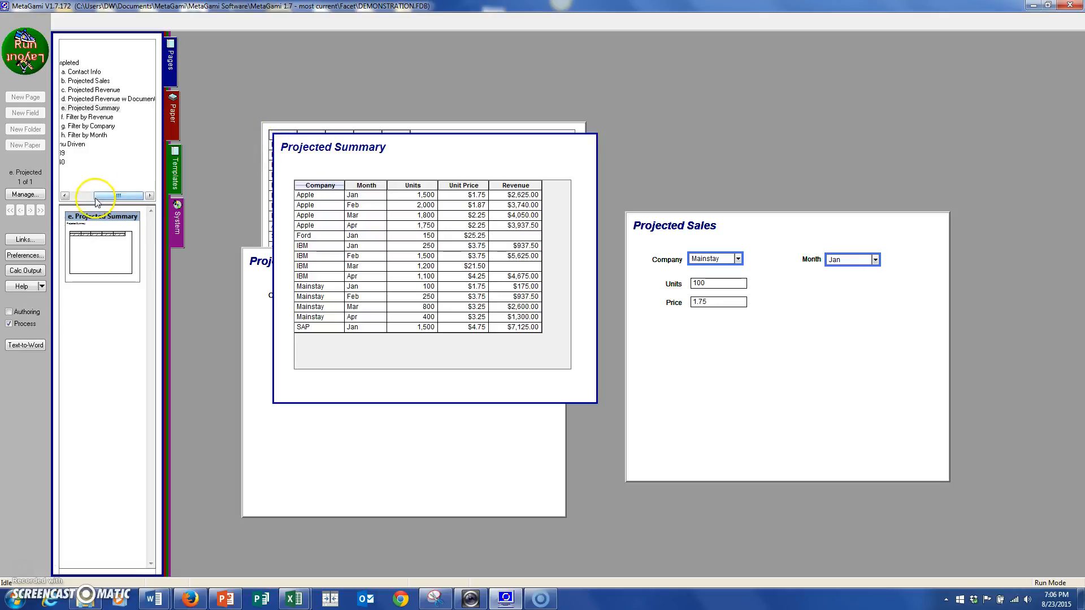
left_click(78, 196)
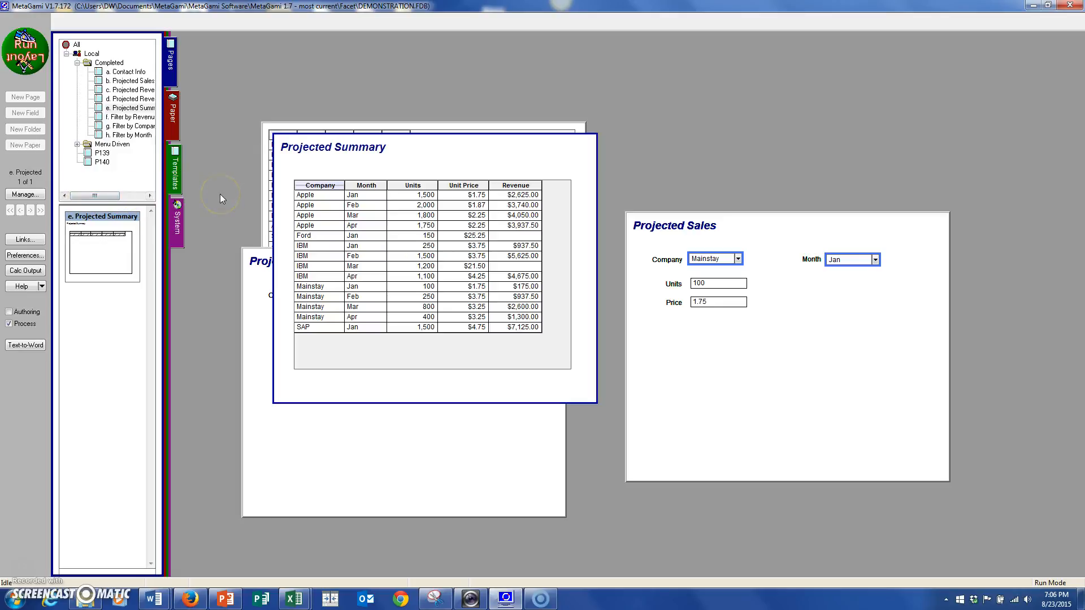
right_click(207, 226)
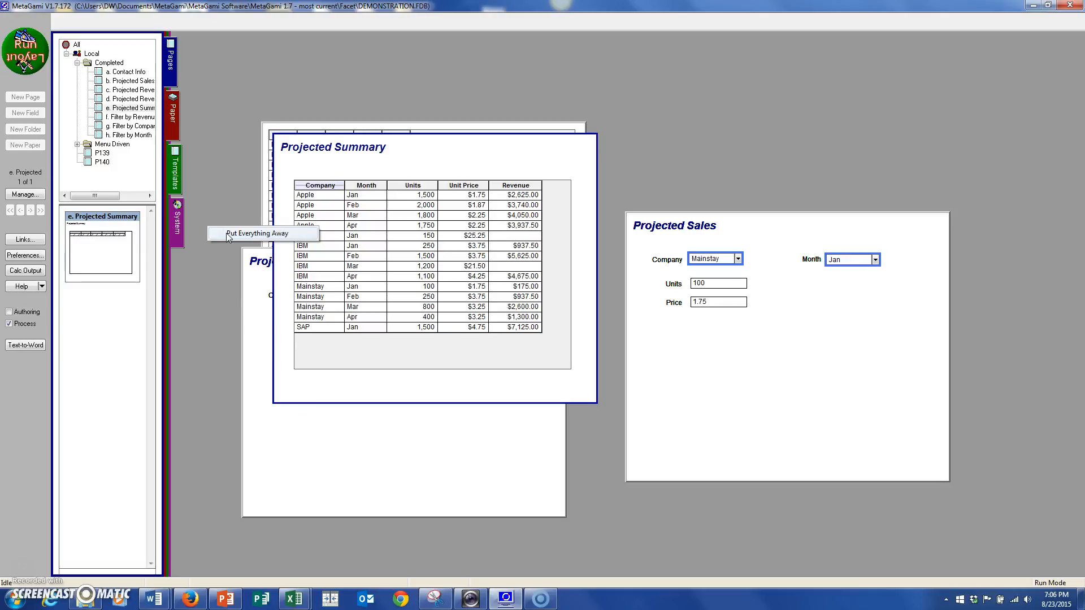
left_click(228, 235)
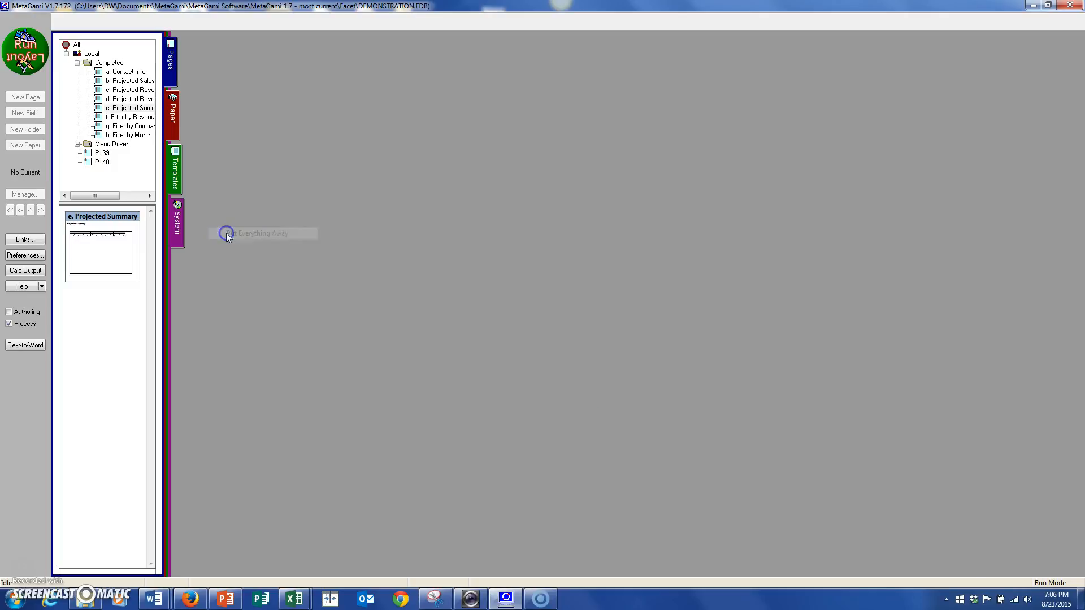
Open the e. Projected Summary page from the Completed folder and reposition it in the workspace.
left_click(166, 136)
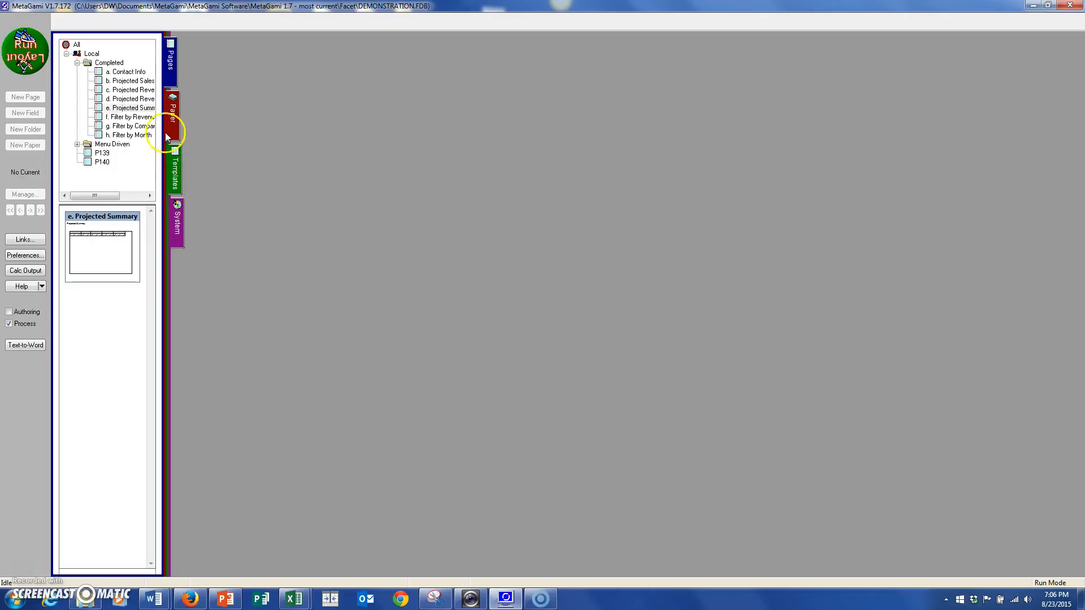
left_click(136, 111)
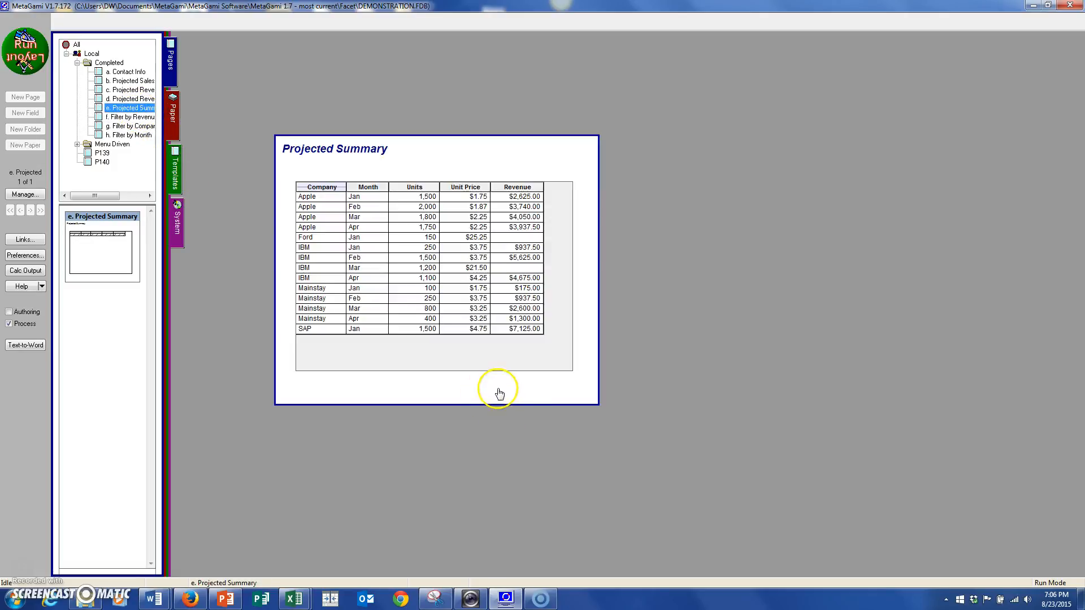
left_click(534, 376)
left_click_drag(533, 376, 552, 368)
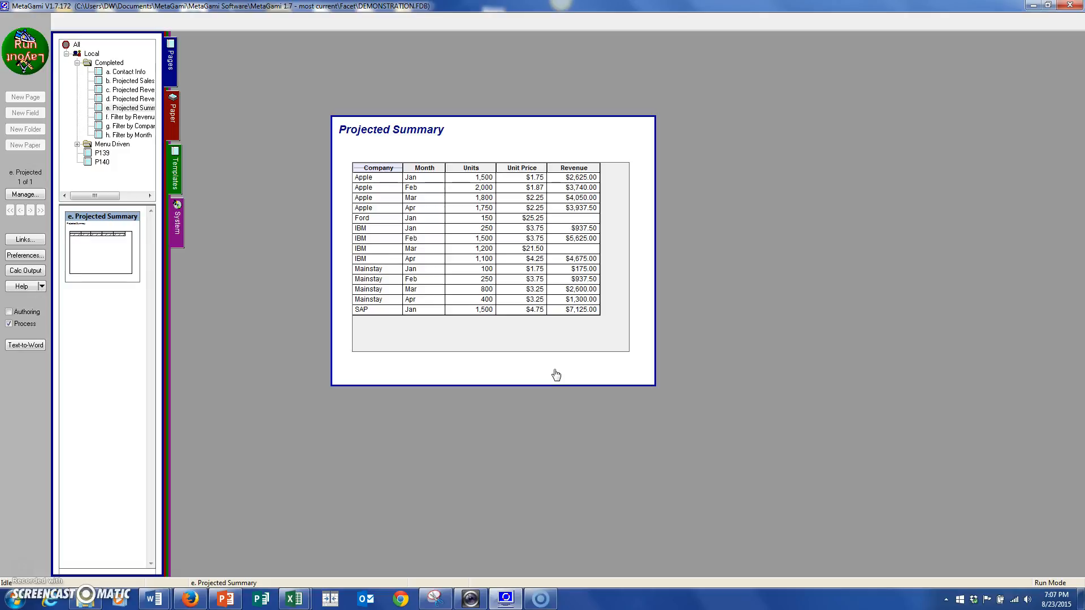
In Layout mode, copy the Projected Summary page with its field structure, calculations and instances, and place the copy to the right of the original.
left_click(16, 32)
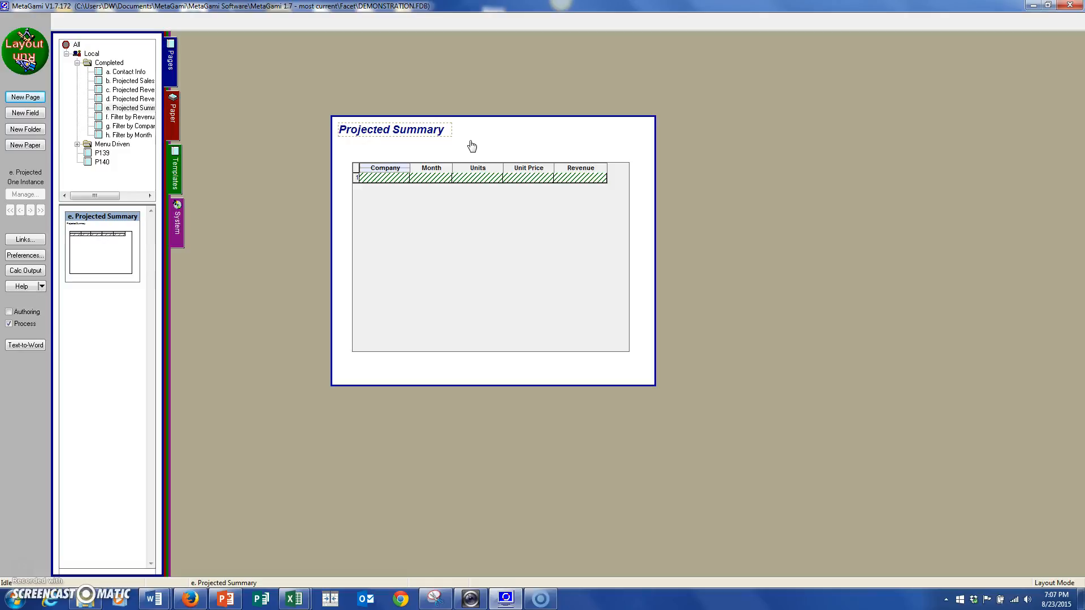
right_click(471, 143)
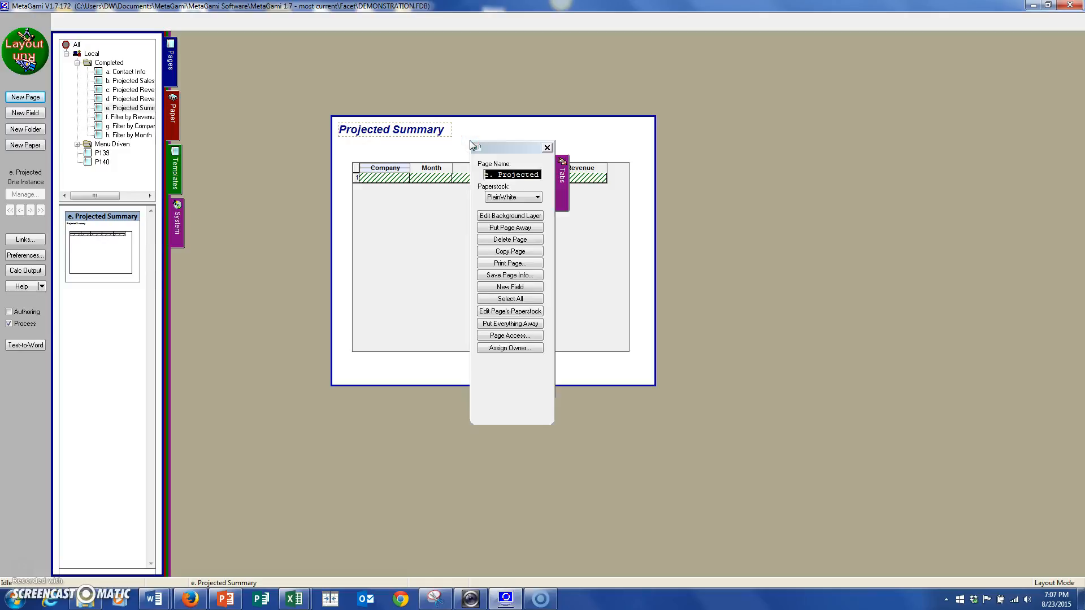
left_click(510, 252)
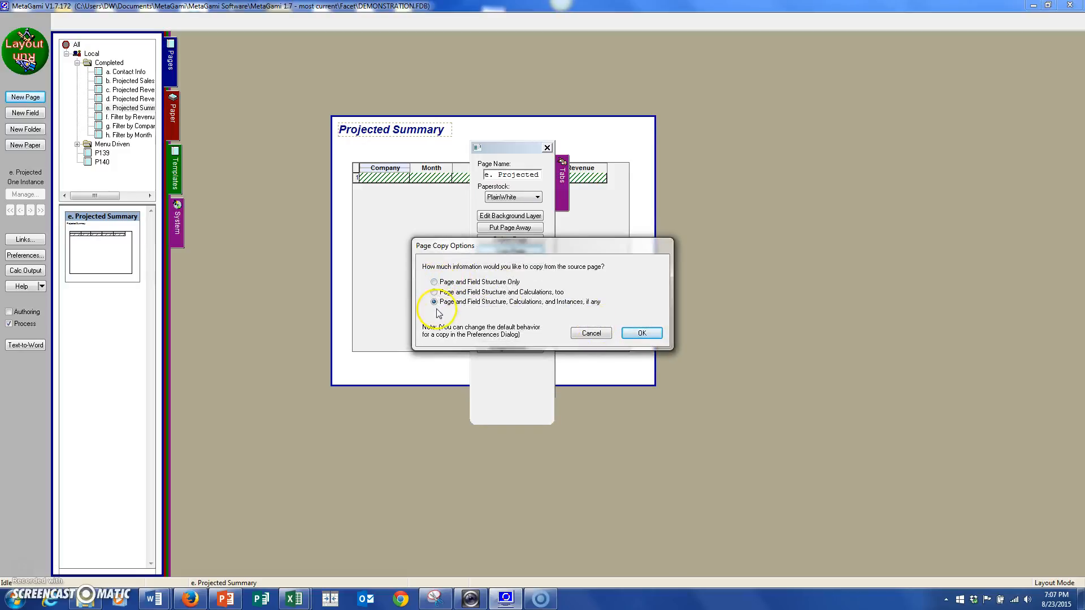
left_click(435, 283)
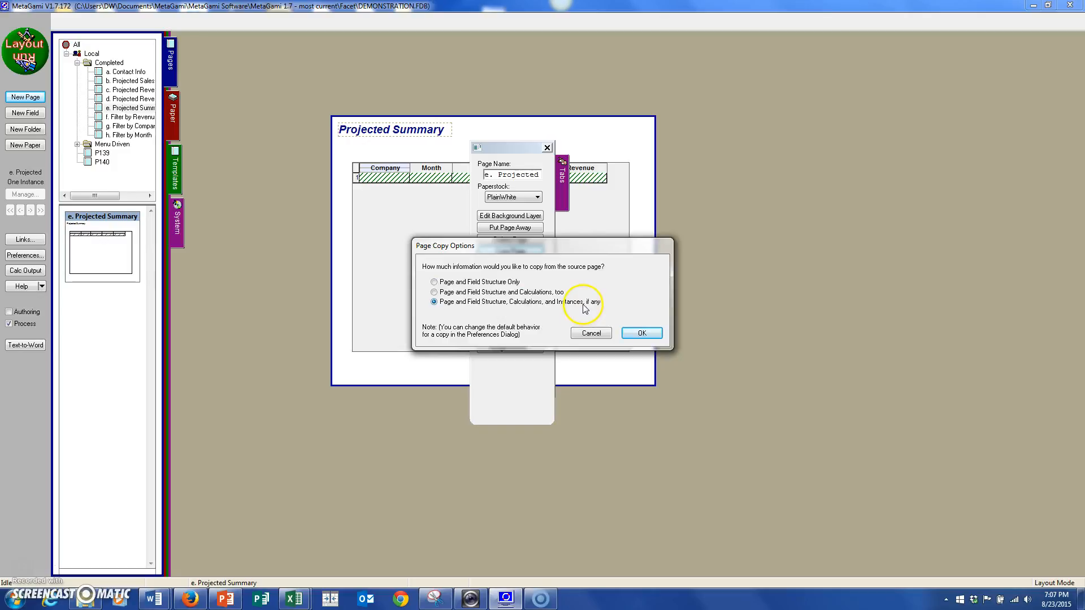
left_click(642, 334)
left_click_drag(476, 180, 779, 176)
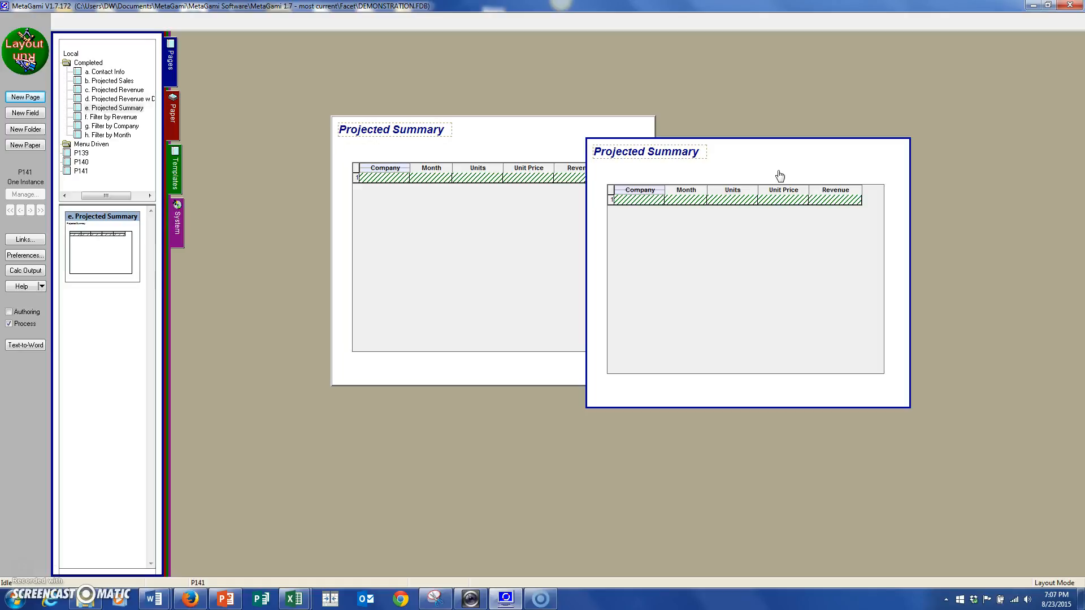
Open the c. Projected Revenue page from the Completed folder, and move the copied Projected Summary page level with the original.
left_click(115, 90)
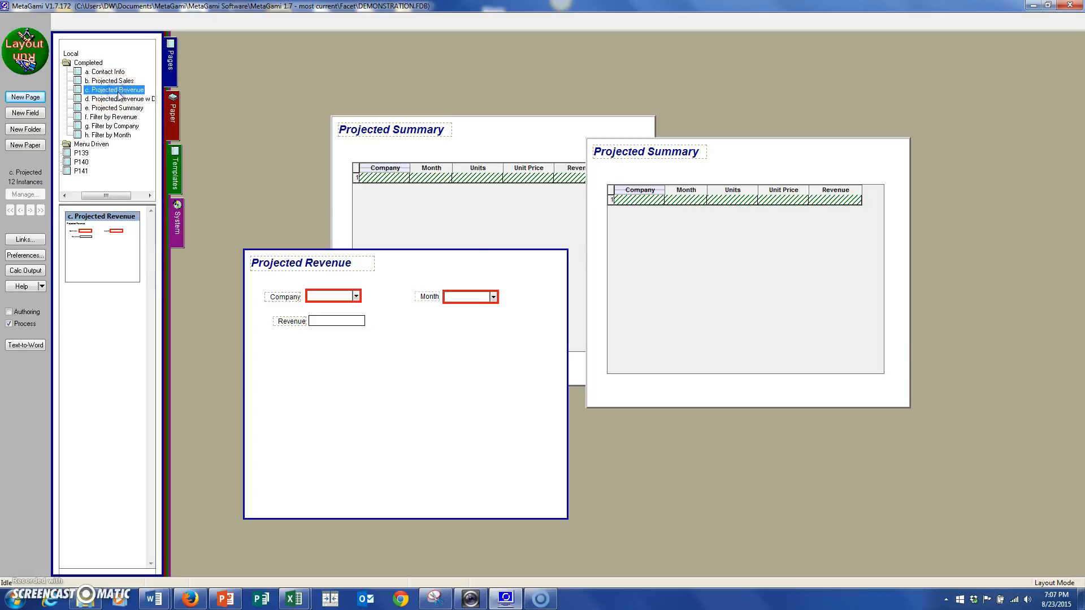
left_click_drag(662, 395, 768, 374)
Add a new field to the copied Projected Summary page and place it beneath the table.
right_click(767, 372)
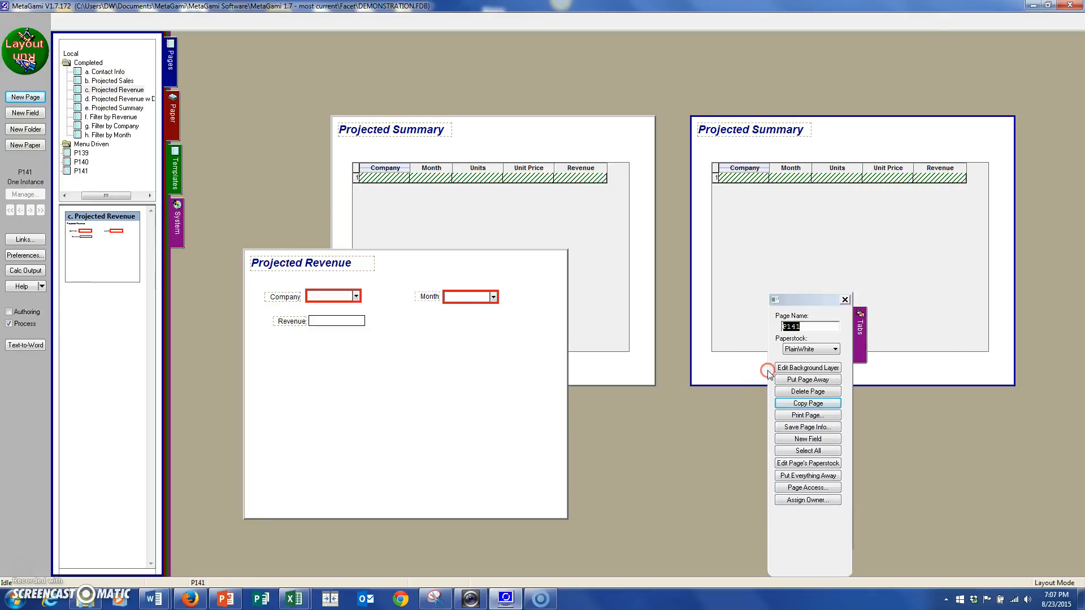
left_click(809, 439)
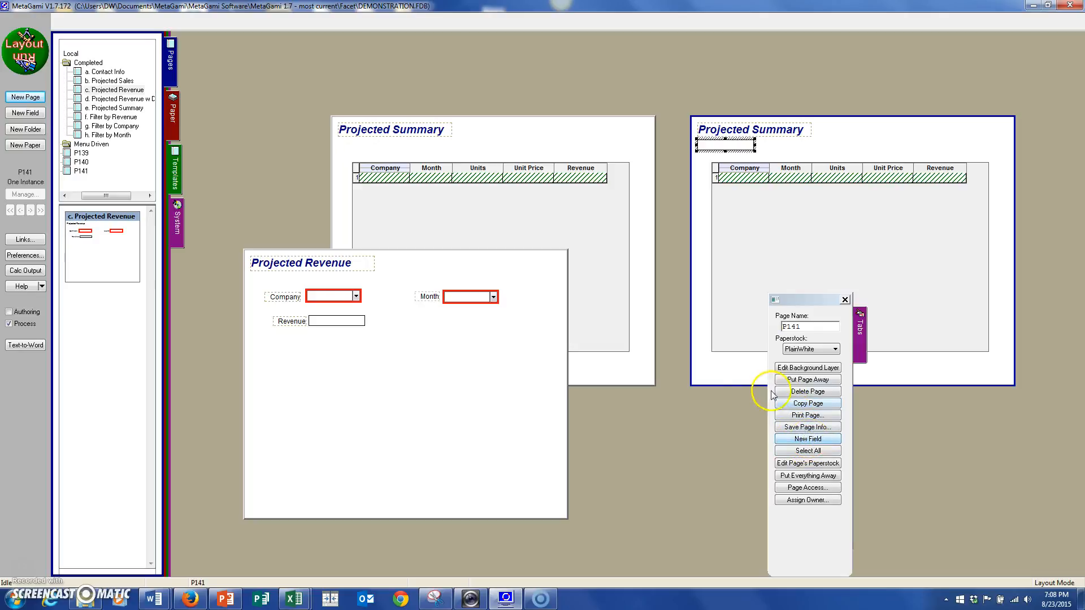
left_click_drag(720, 148, 784, 372)
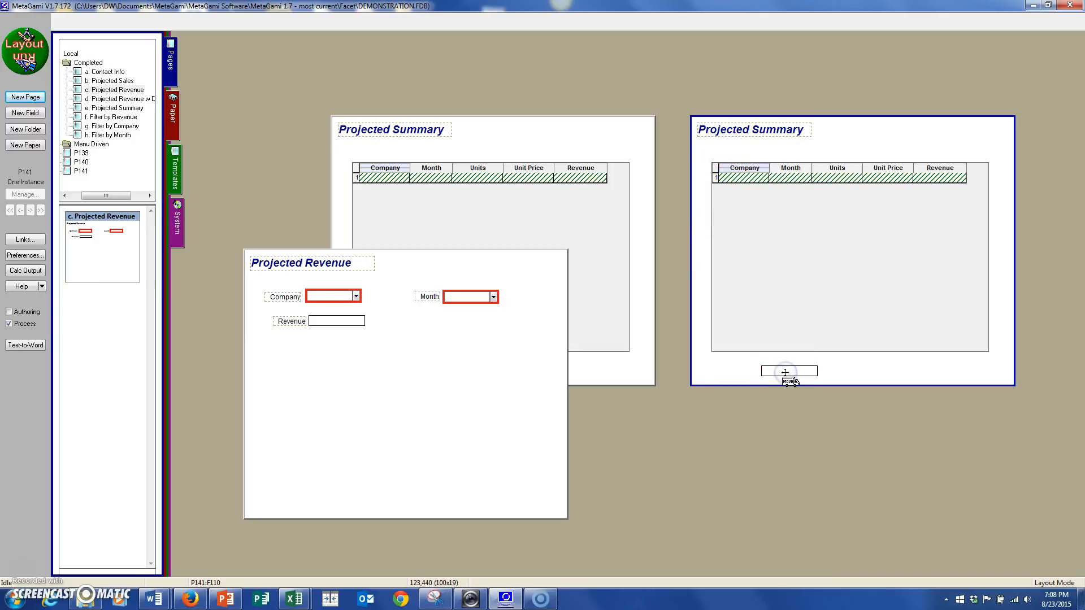
left_click(827, 257)
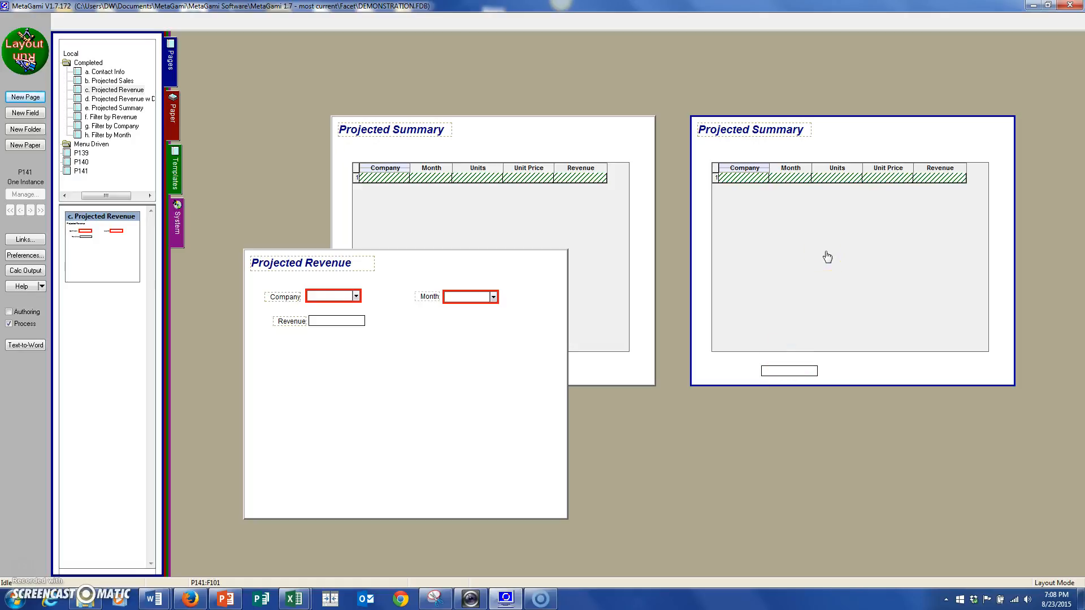
left_click(792, 371)
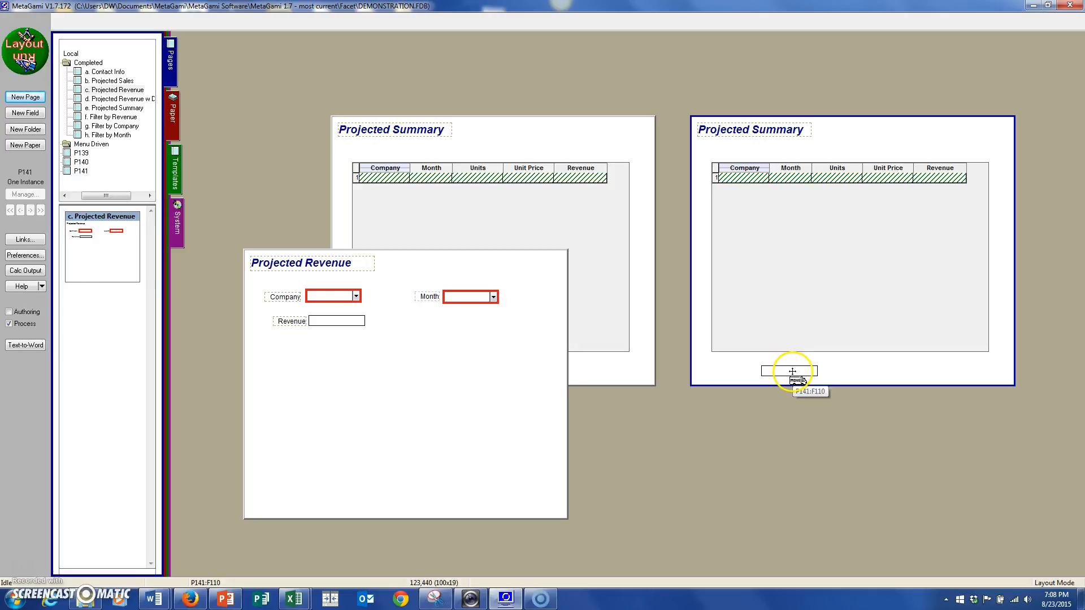
left_click(785, 291)
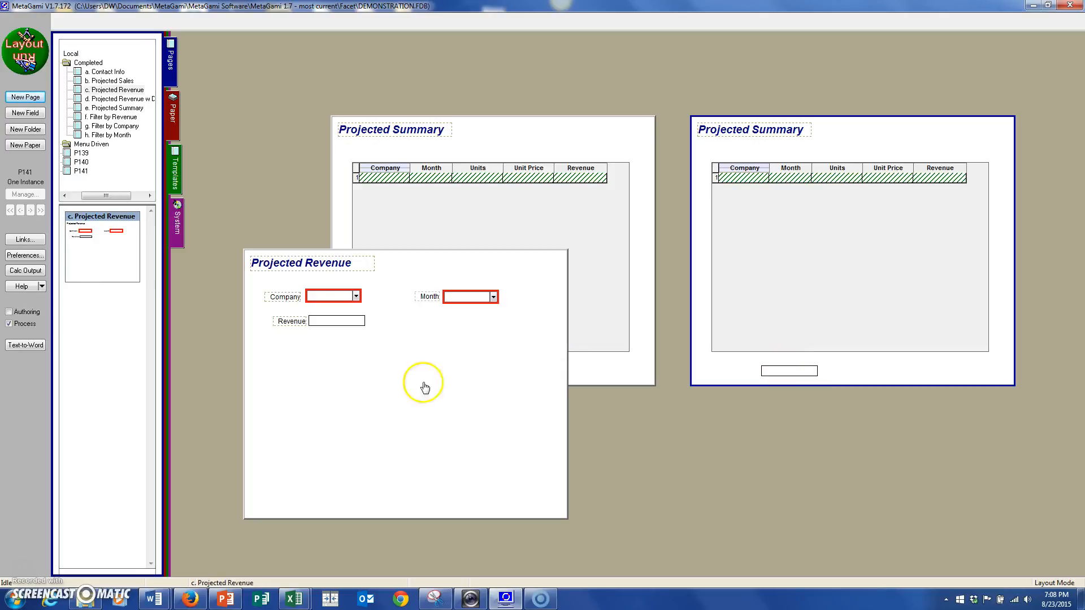
Examine the value calculation of the Revenue field on the Projected Revenue page.
right_click(317, 326)
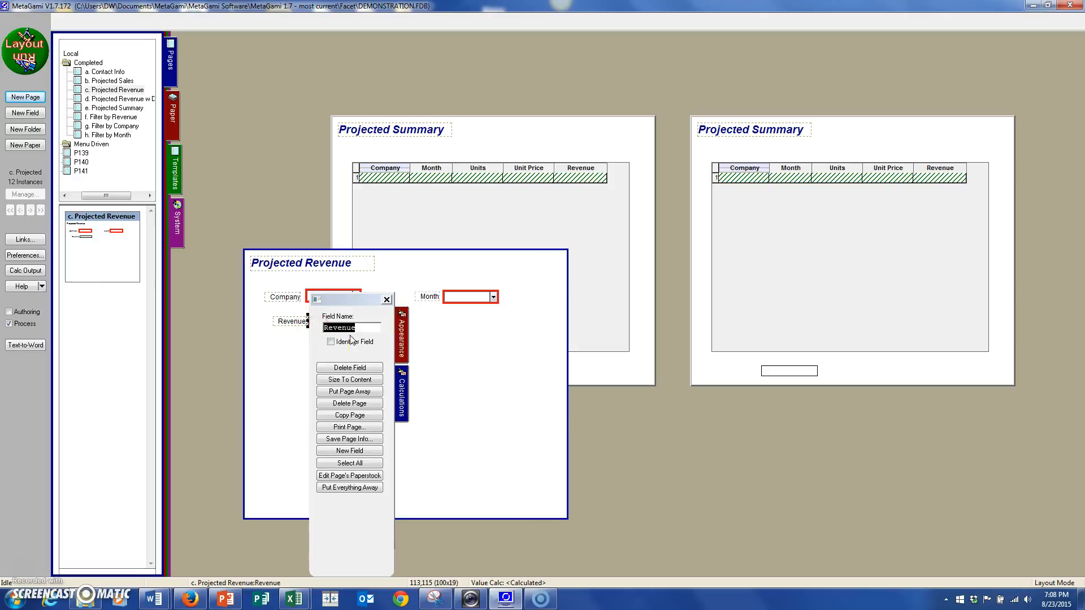
left_click(403, 393)
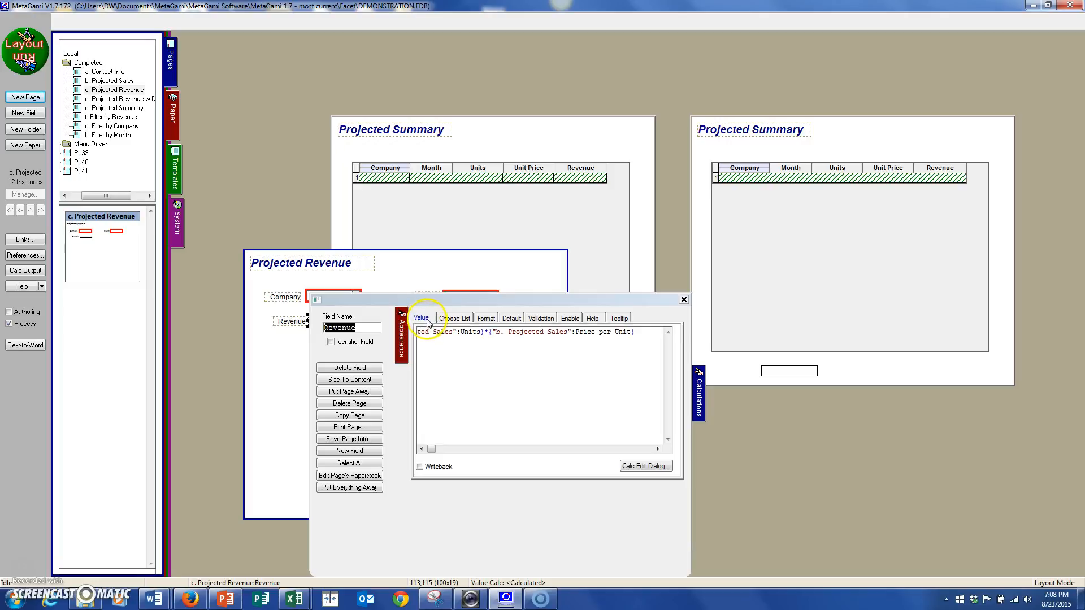
left_click(696, 269)
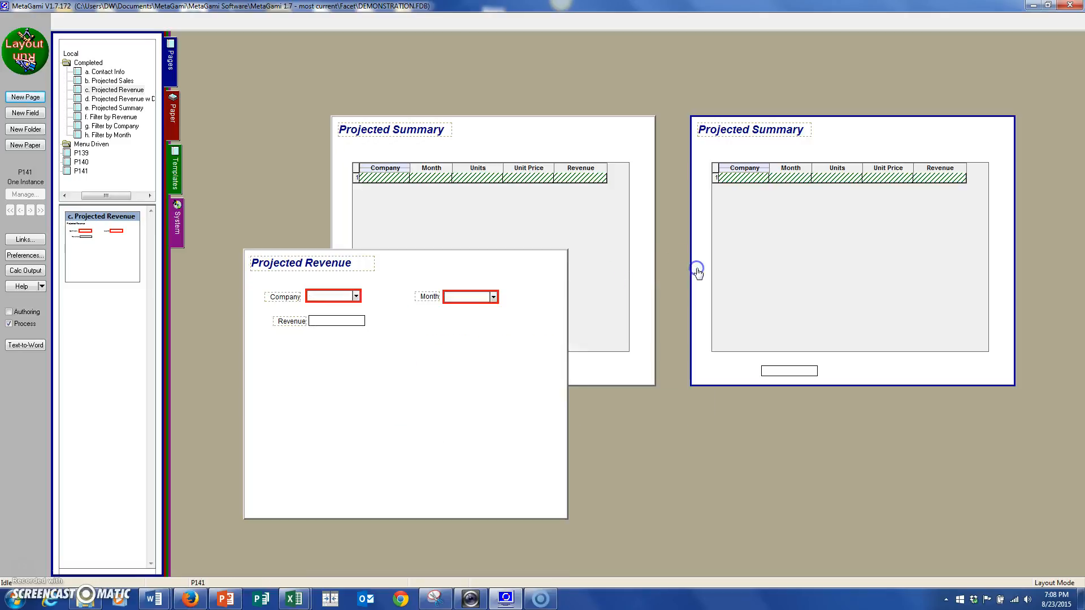
Set the Where calculation of the copied page's table to {"c. Projected Revenue":Revenue} > {F110}, referencing the new field beneath it.
left_click(798, 262)
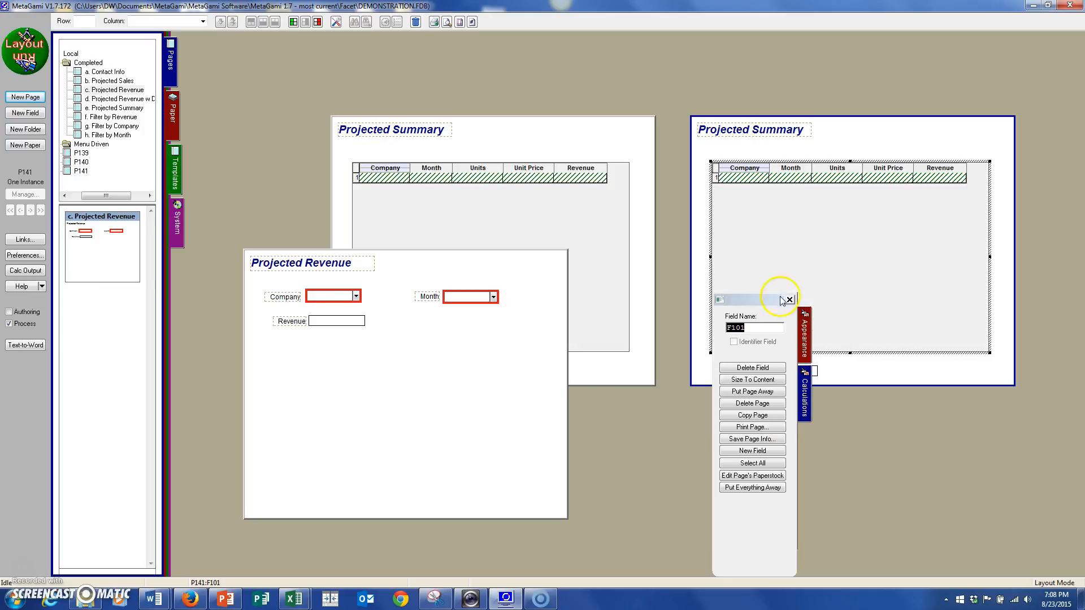
left_click_drag(768, 293, 917, 236)
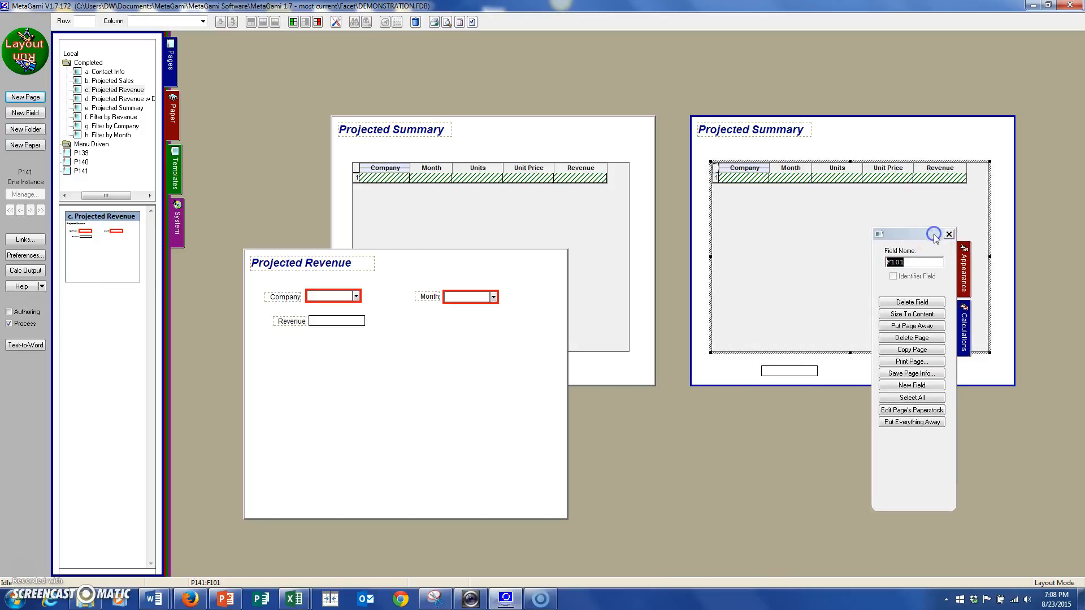
left_click(965, 337)
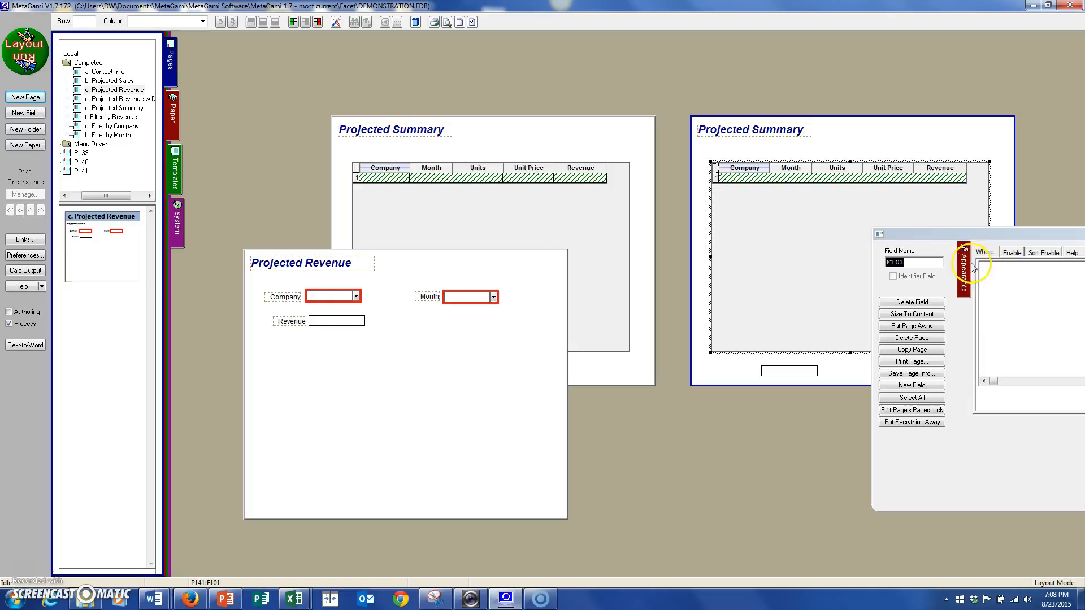
left_click_drag(975, 232, 898, 224)
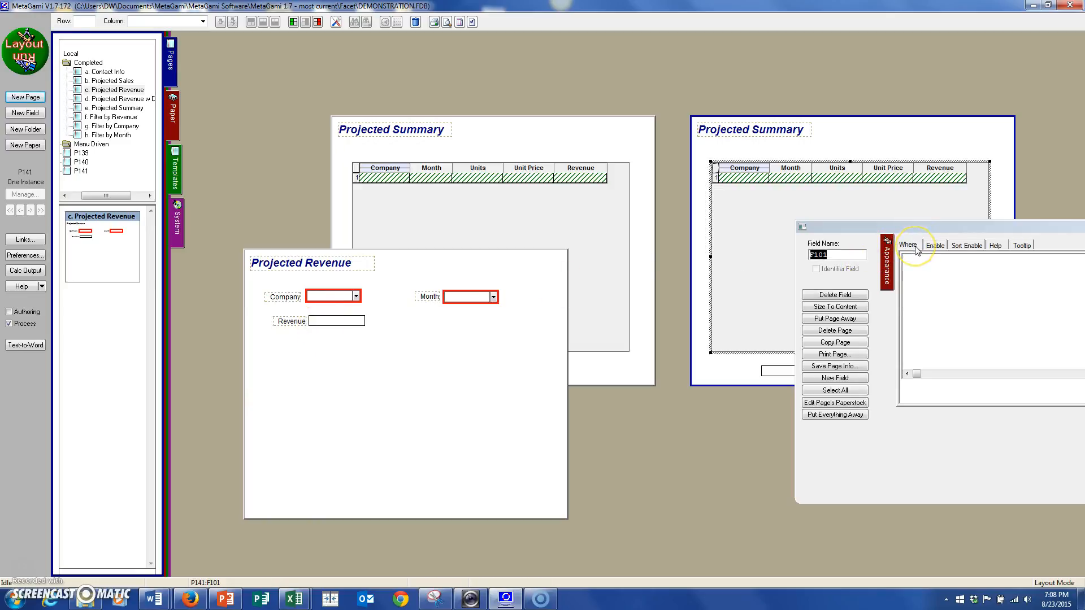
left_click(758, 248)
left_click(344, 320)
left_click_drag(344, 319, 968, 267)
left_click(944, 181)
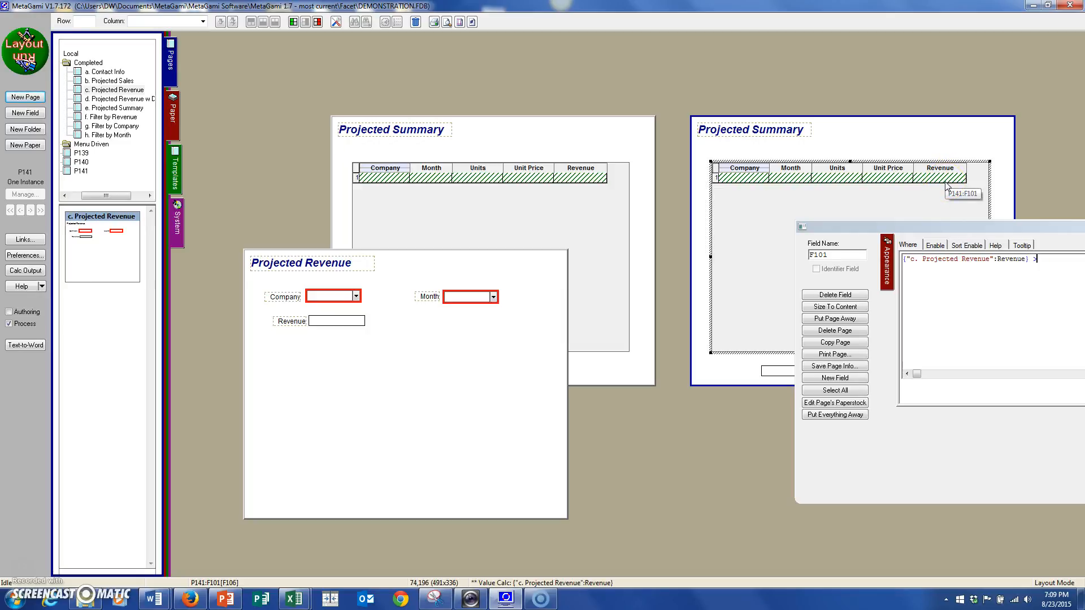
left_click(788, 368)
left_click_drag(791, 367, 1060, 276)
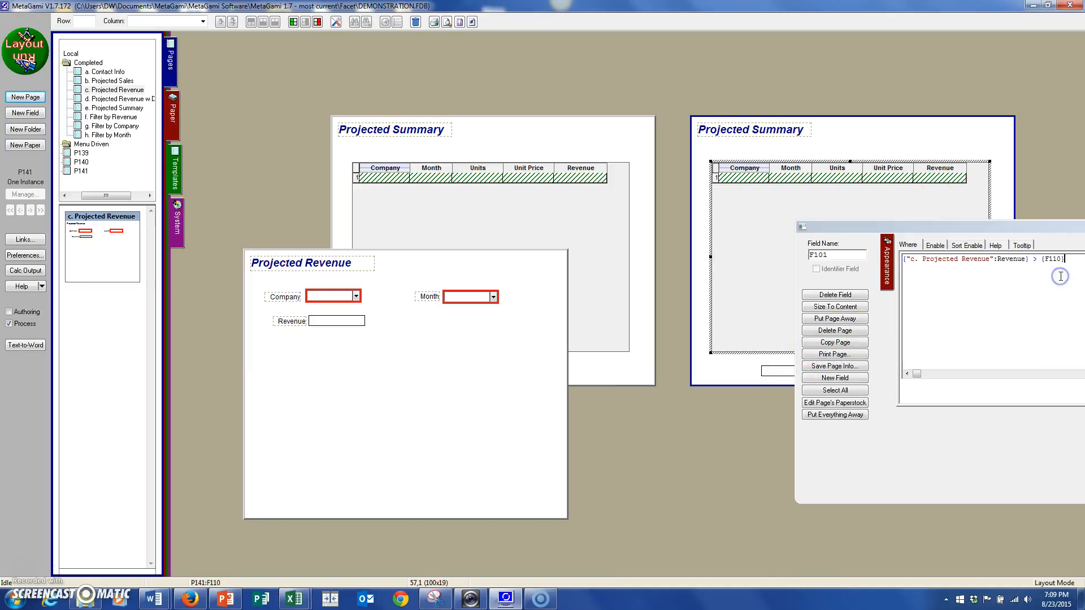
Switch to Run mode and filter the copied summary table by entering 1000 in the new field.
left_click(28, 56)
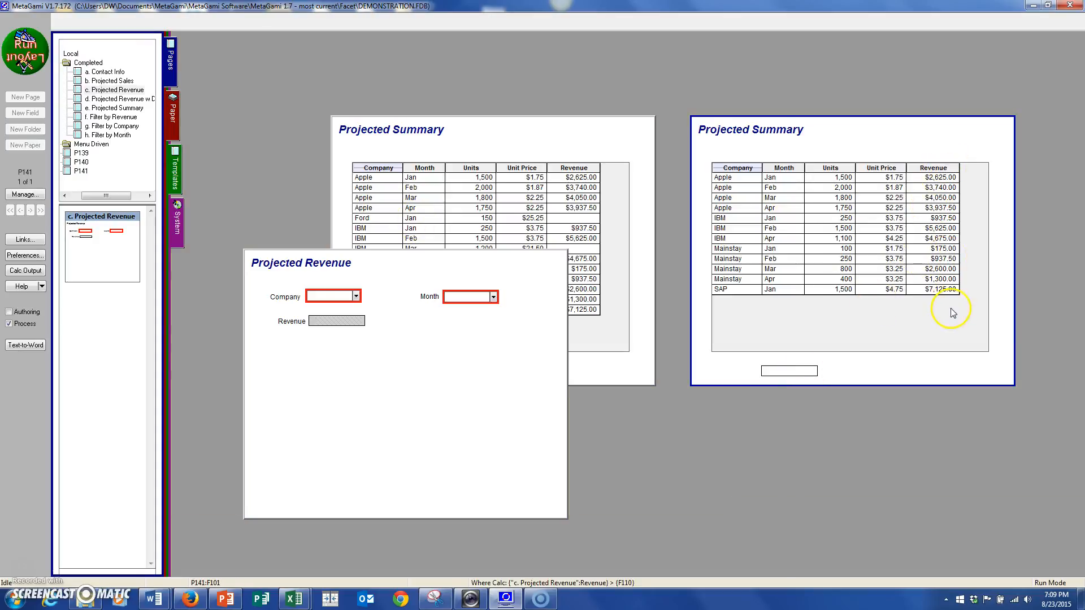
left_click(794, 372)
type("1000")
key("Tab")
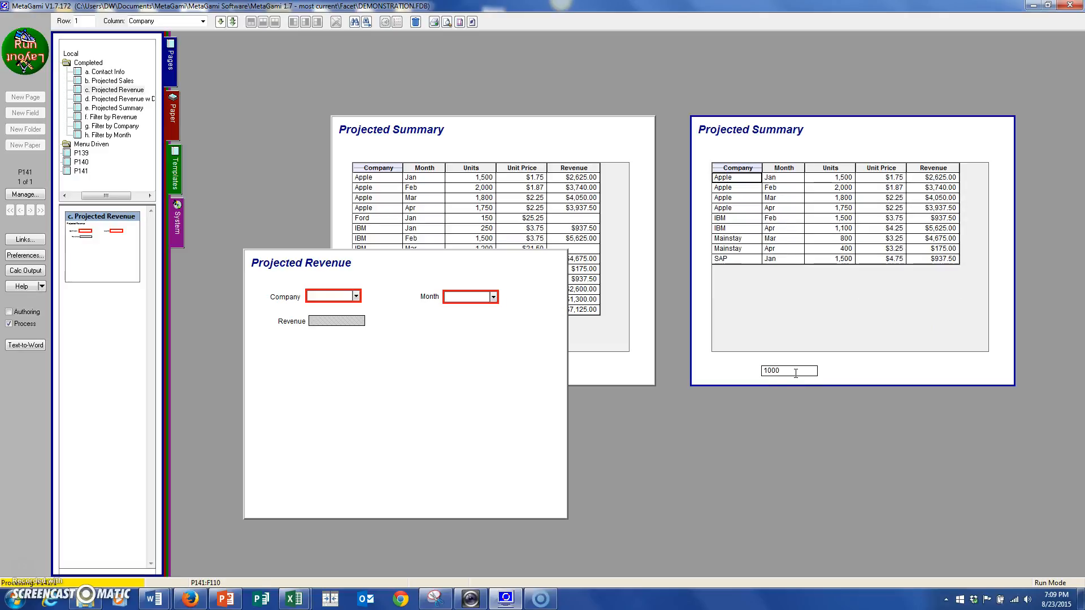
Change the revenue threshold beneath the copied summary table to 4000.
left_click(795, 372)
key("BackSpace")
key("BackSpace")
key("BackSpace")
key("BackSpace")
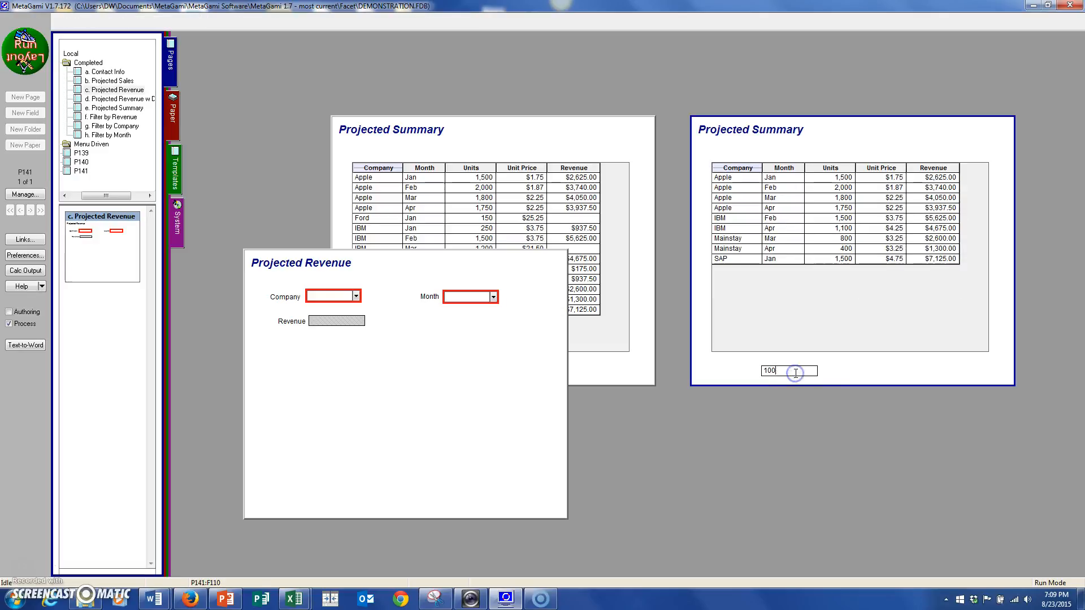
type("40")
key("Return")
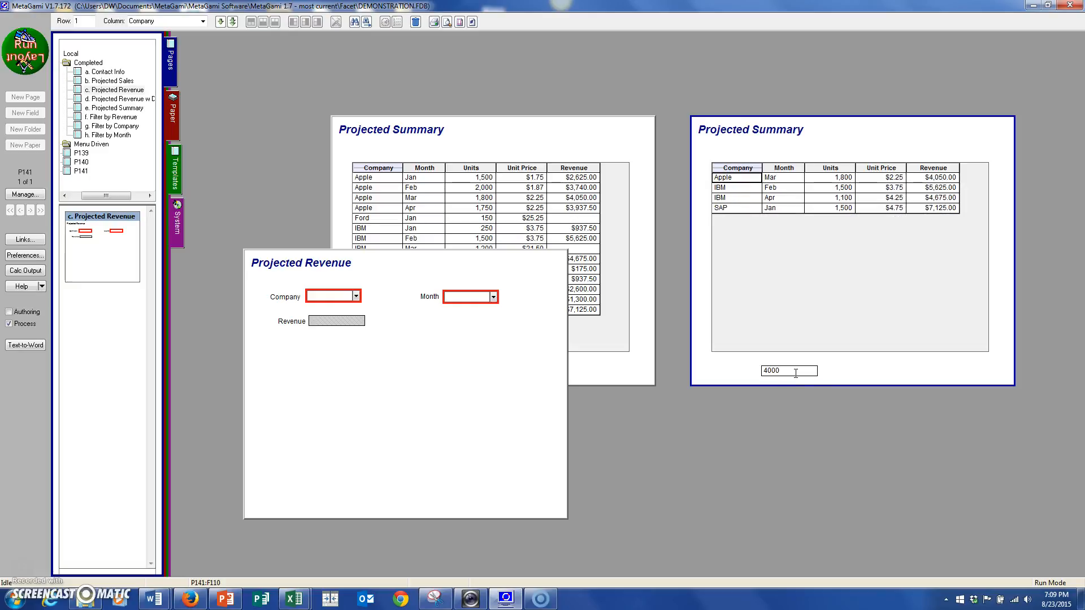
Put all open pages away, then open the f. Filter by Revenue page and reposition it in the workspace.
left_click(801, 312)
right_click(208, 133)
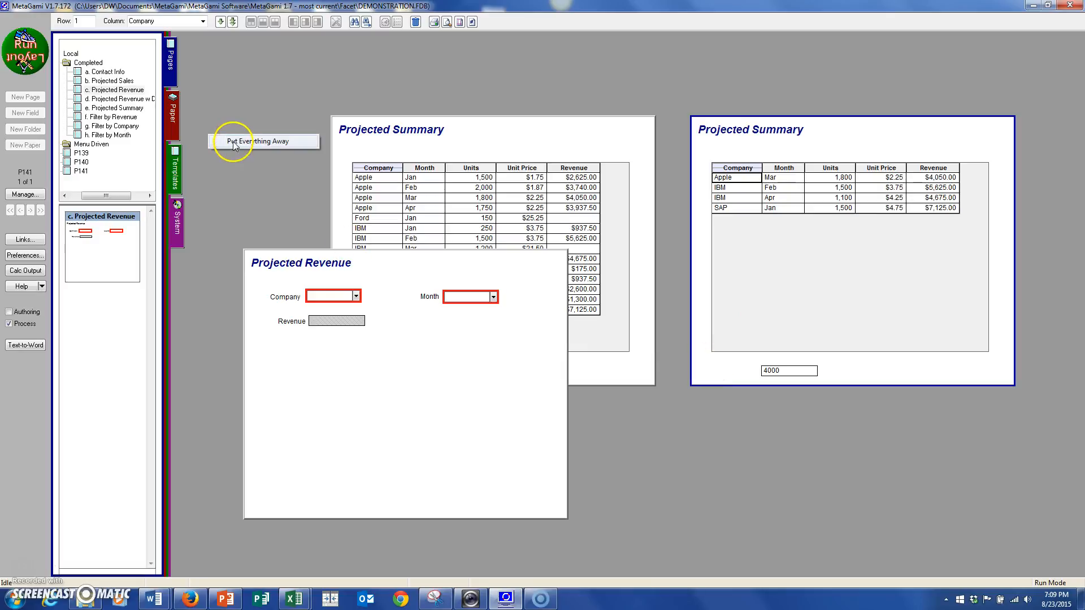
left_click(235, 143)
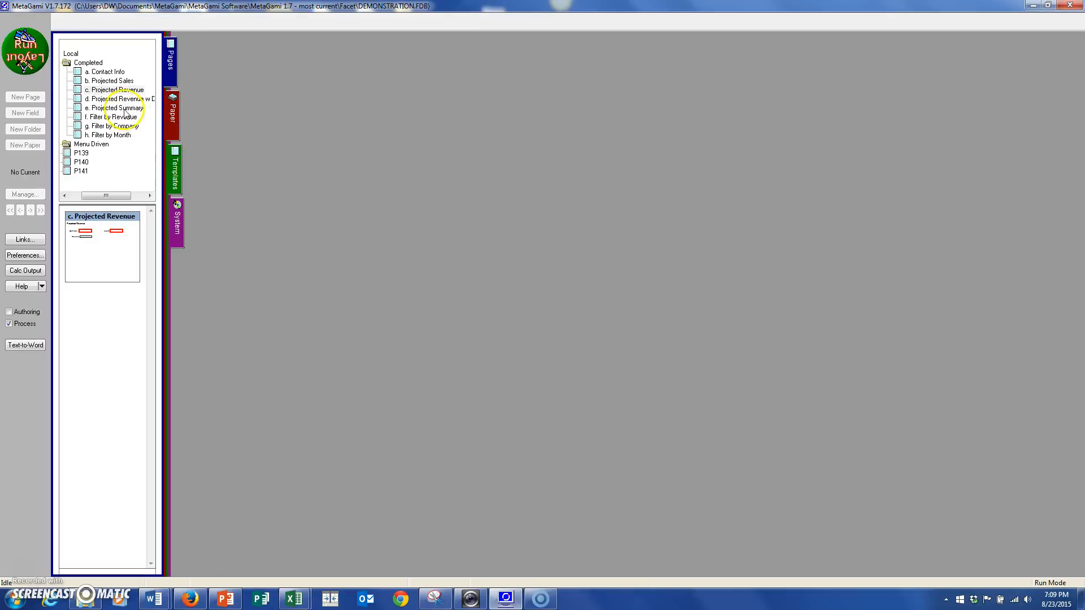
double_click(113, 116)
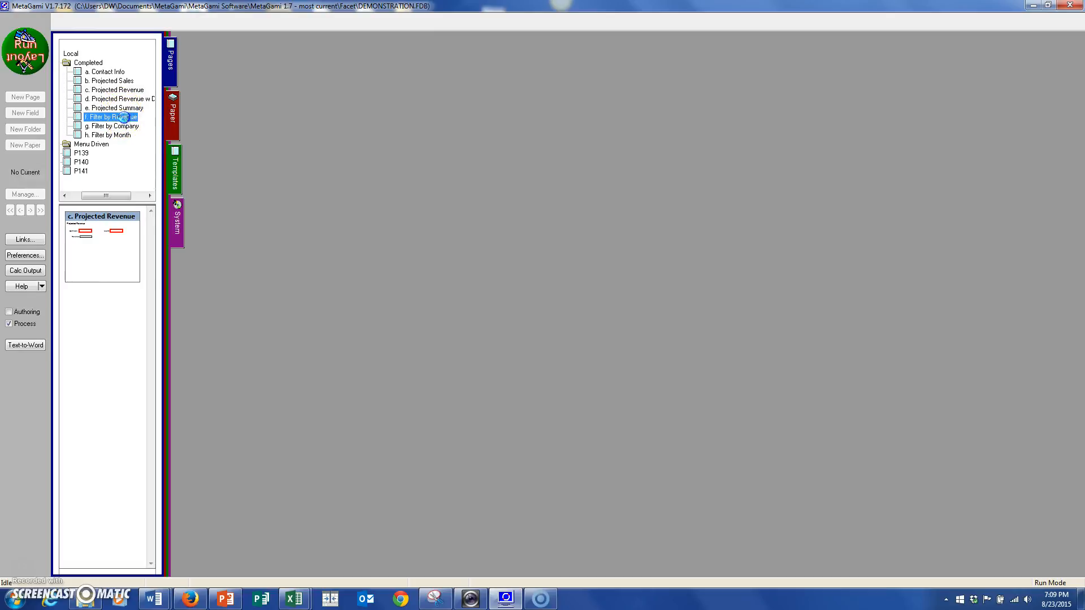
left_click_drag(491, 171, 585, 108)
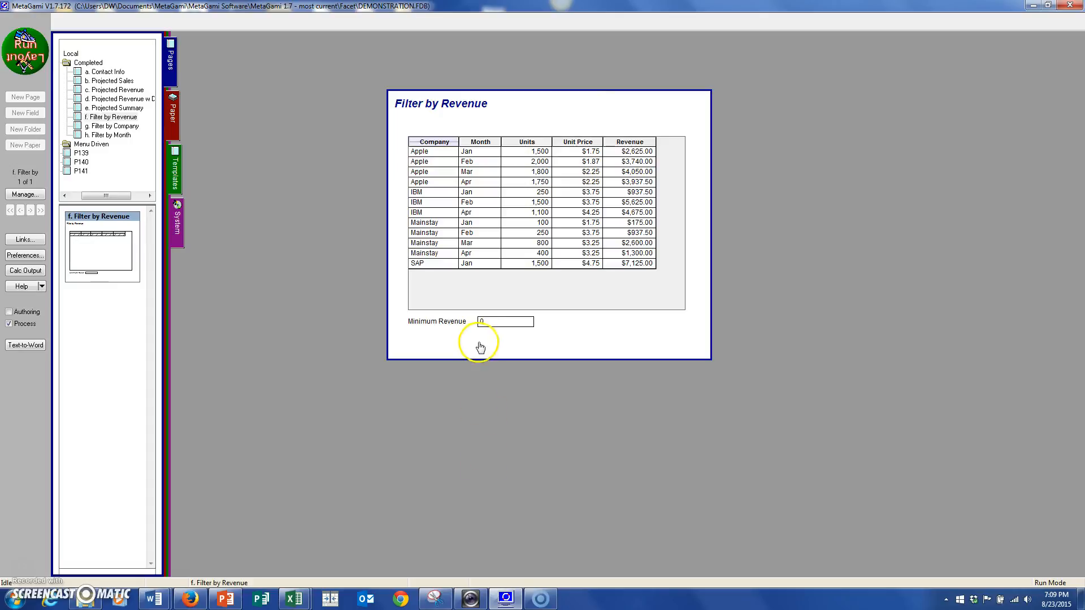
Set Minimum Revenue to 1000 on the Filter by Revenue page.
double_click(482, 321)
type("1000")
key("Tab")
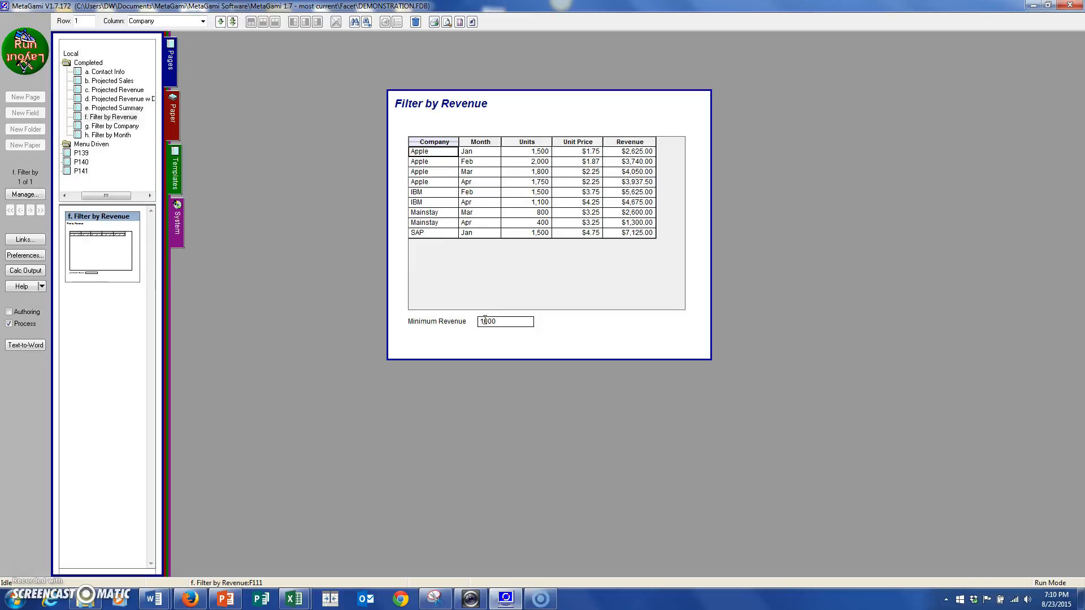
Open the g. Filter by Company page, place it to the right of Filter by Revenue, and choose IBM as the company.
left_click(113, 126)
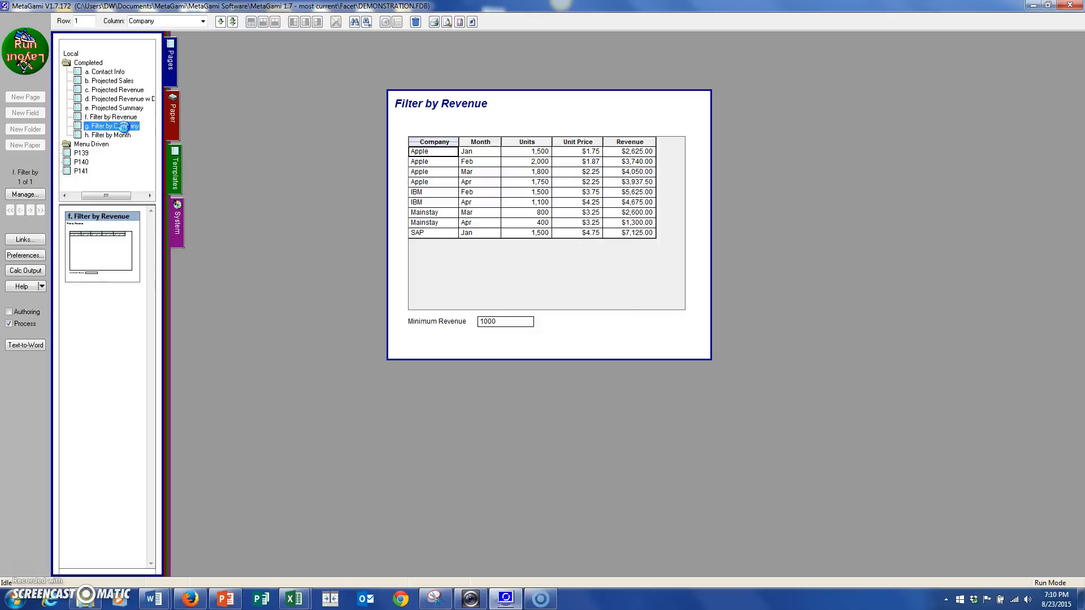
left_click_drag(488, 189, 825, 165)
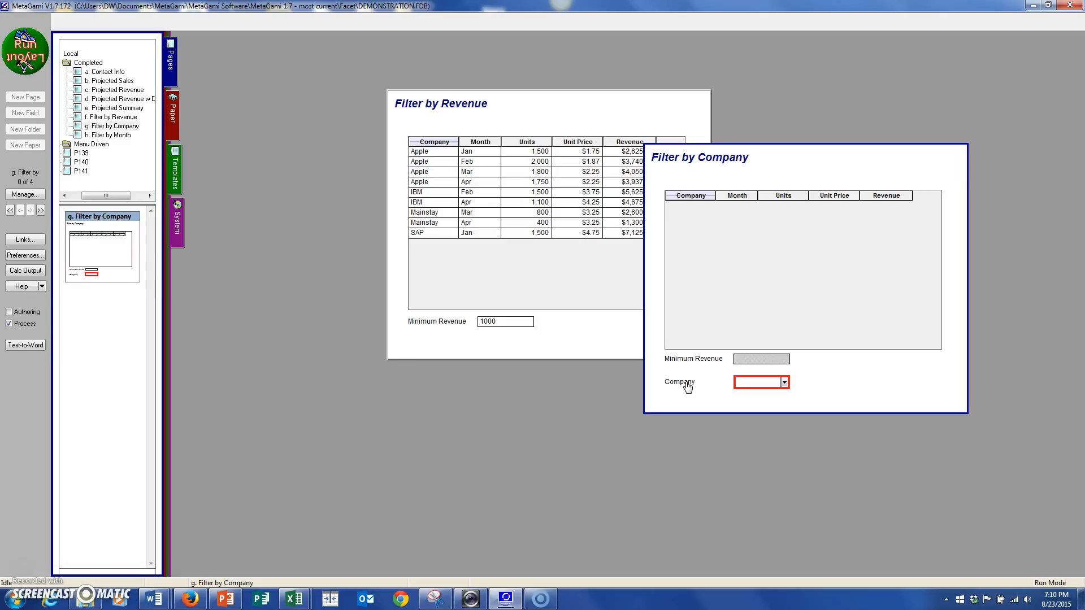
left_click(784, 383)
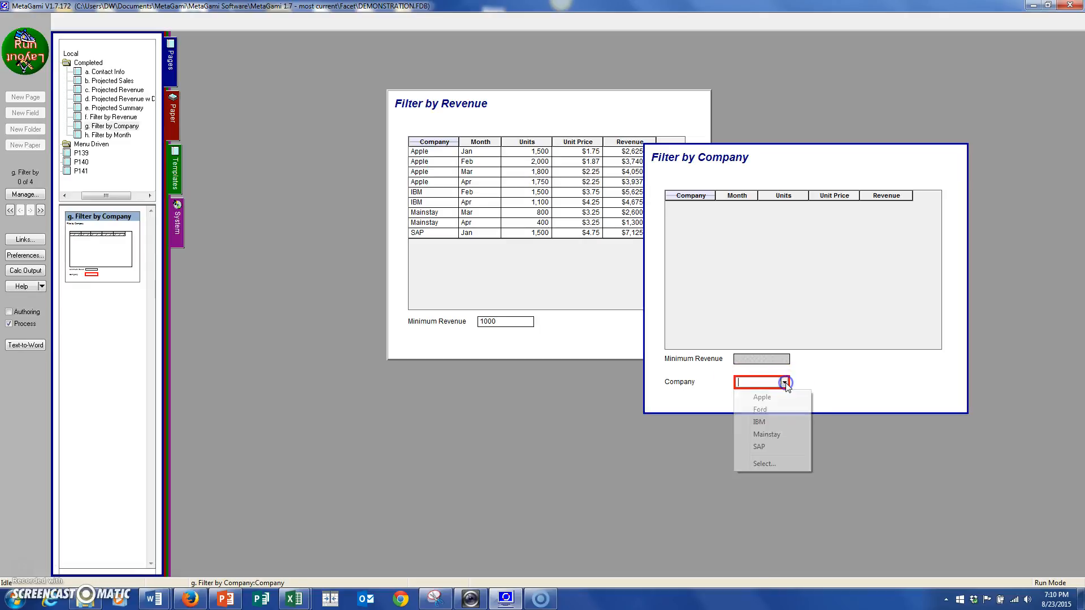
left_click(765, 422)
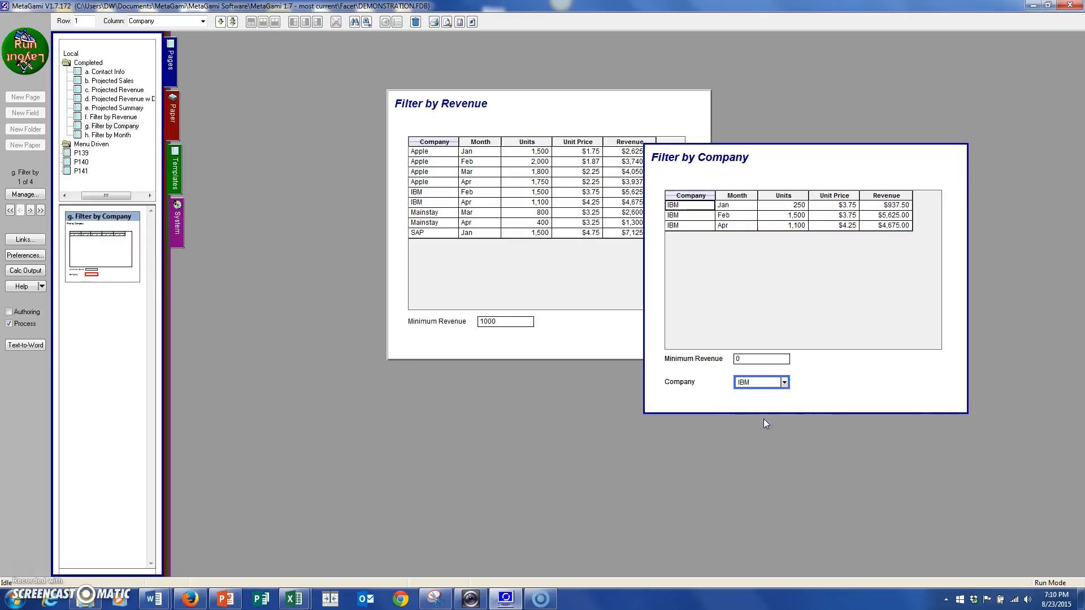
On the Filter by Company page, choose Mainstay as the company and set Minimum Revenue to 1000.
left_click(782, 382)
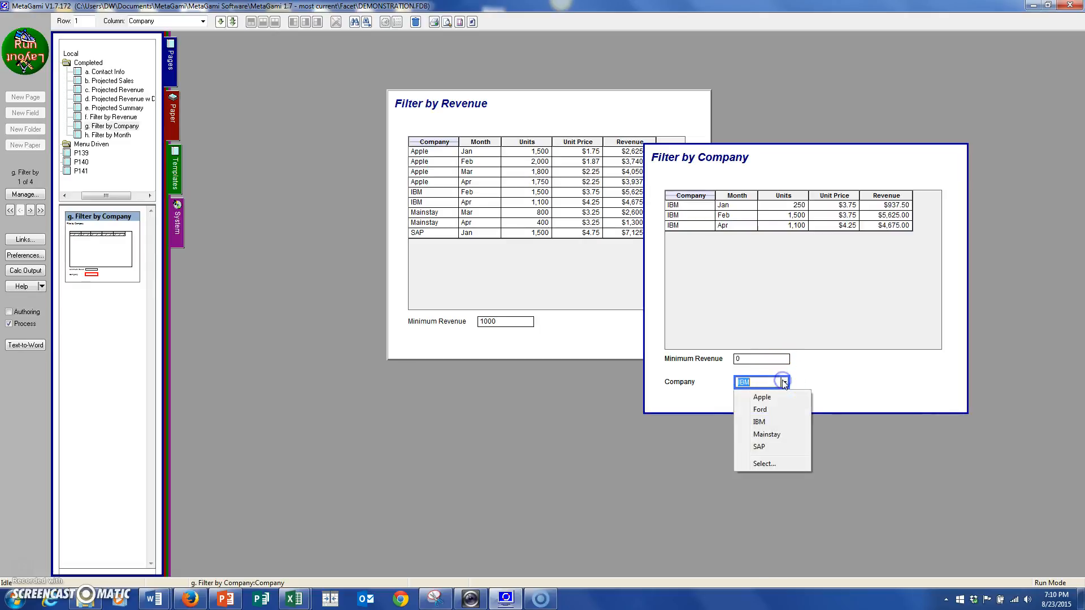
left_click(771, 434)
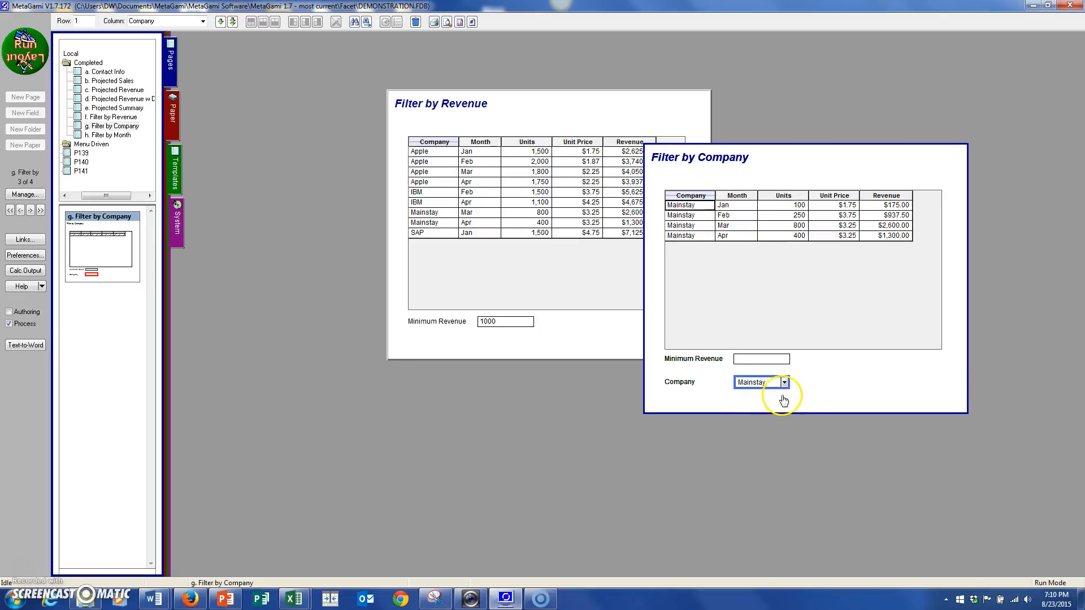
left_click(764, 359)
type("1000")
key("Tab")
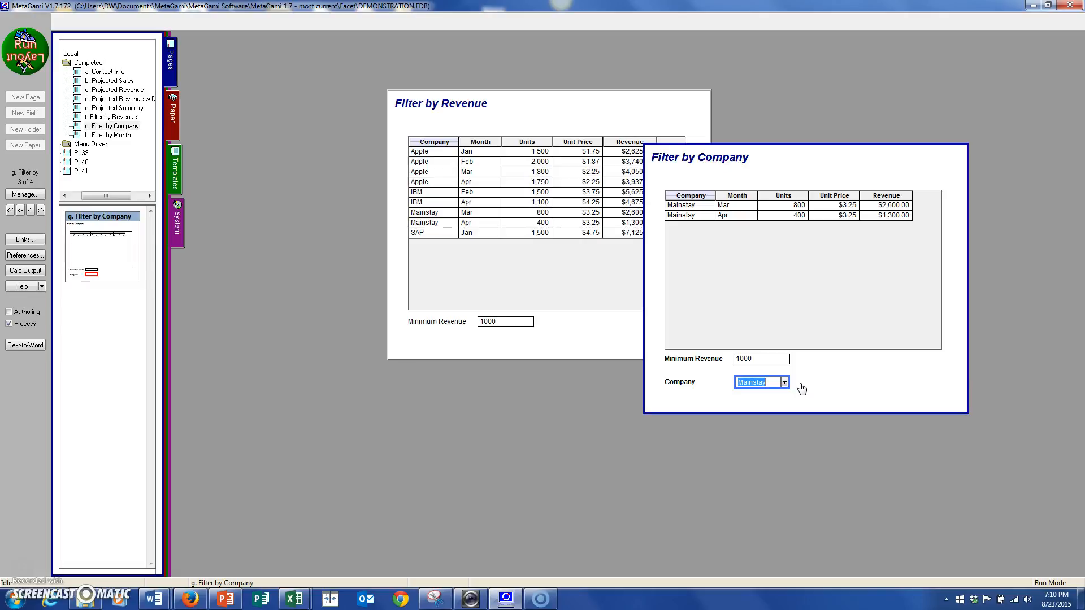
Switch to Layout mode, open the h. Filter by Month page, and examine the Month field's choose list calculation.
left_click(43, 47)
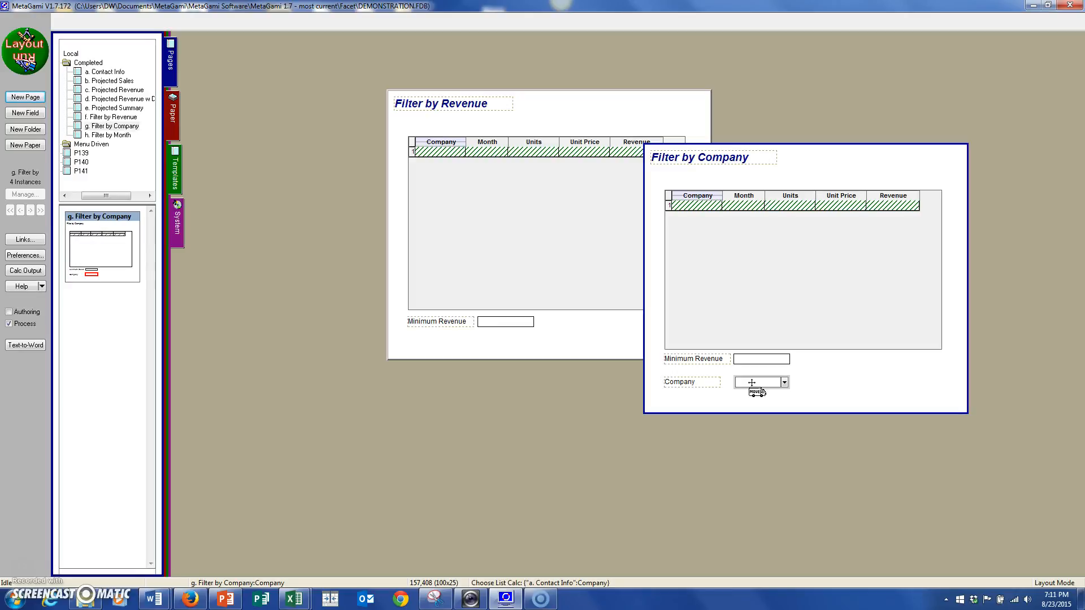
left_click(42, 60)
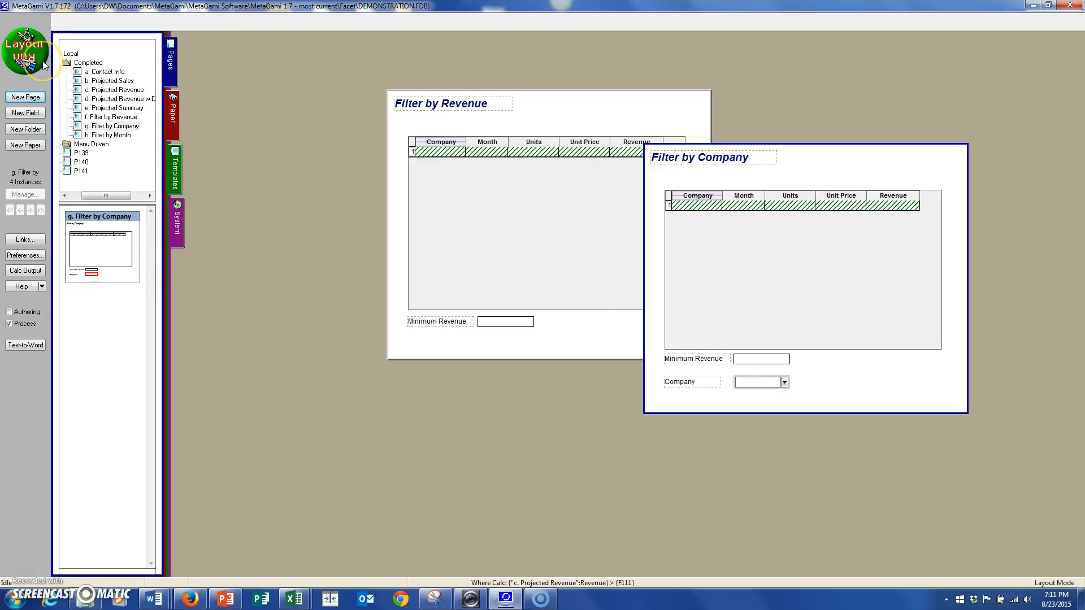
double_click(115, 137)
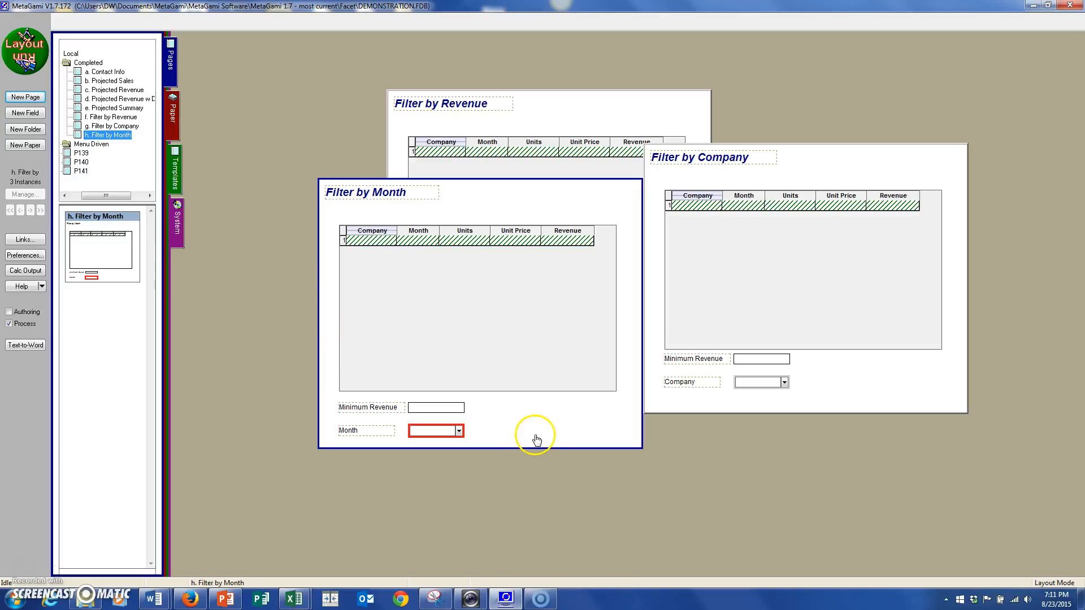
Close the Month field's settings, return to Run mode, and choose Apr as the month on the Filter by Month page.
double_click(439, 431)
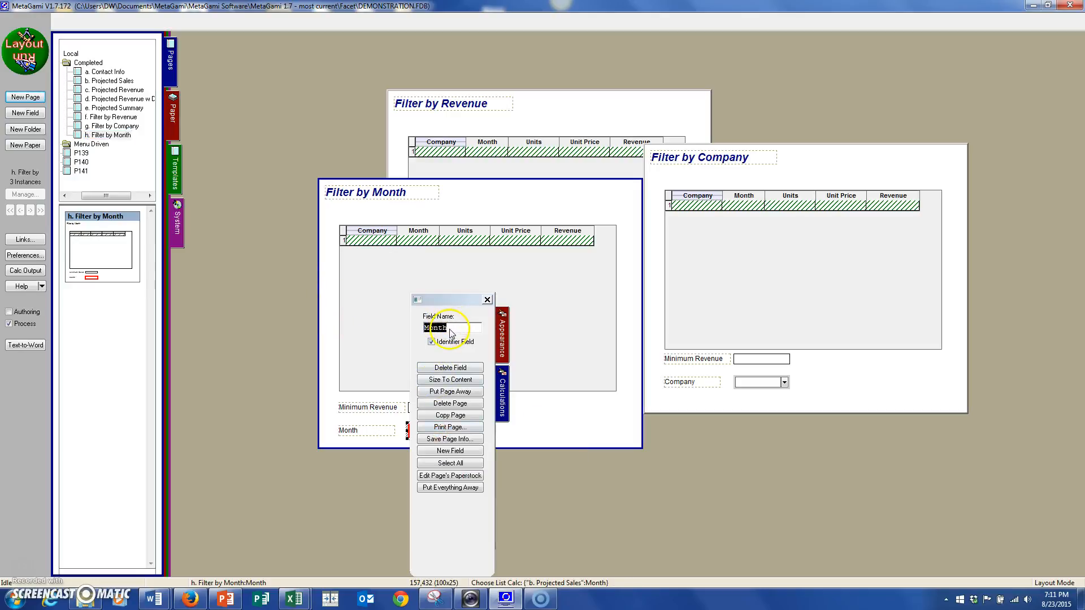
left_click(559, 424)
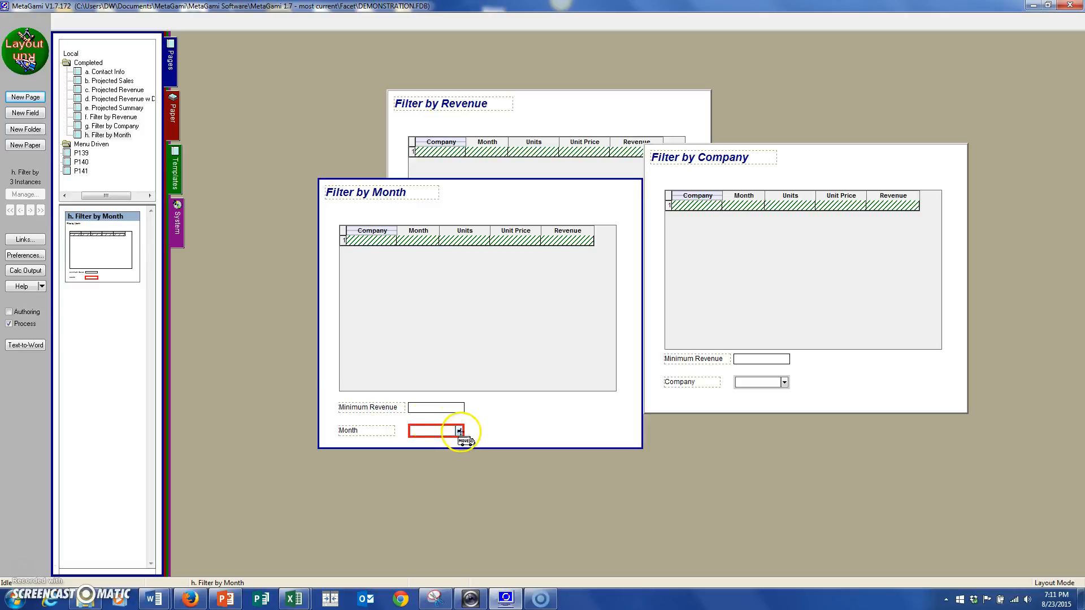
left_click(22, 50)
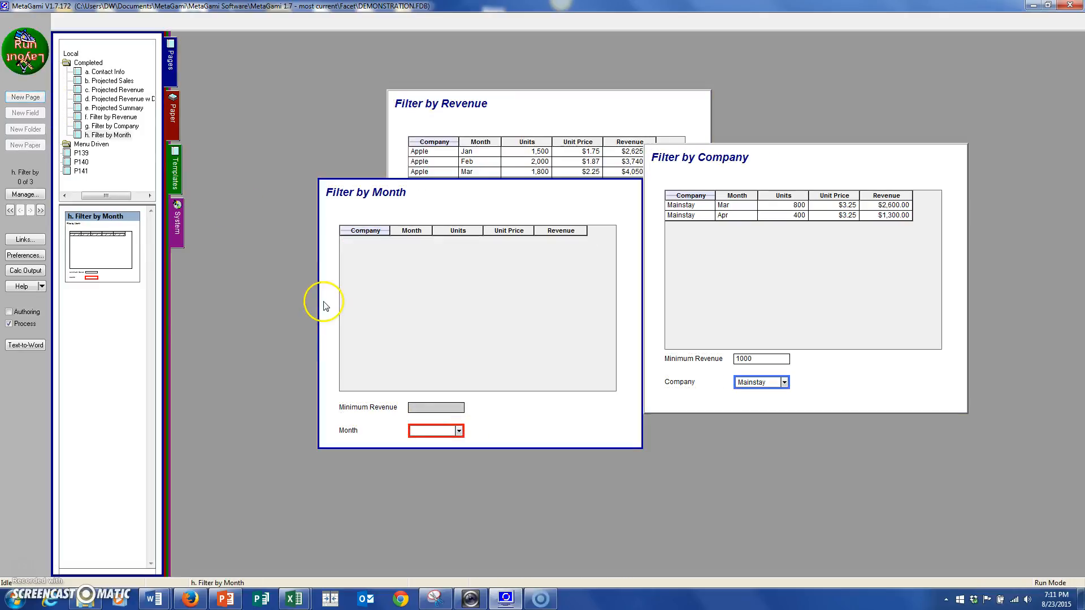
left_click(459, 431)
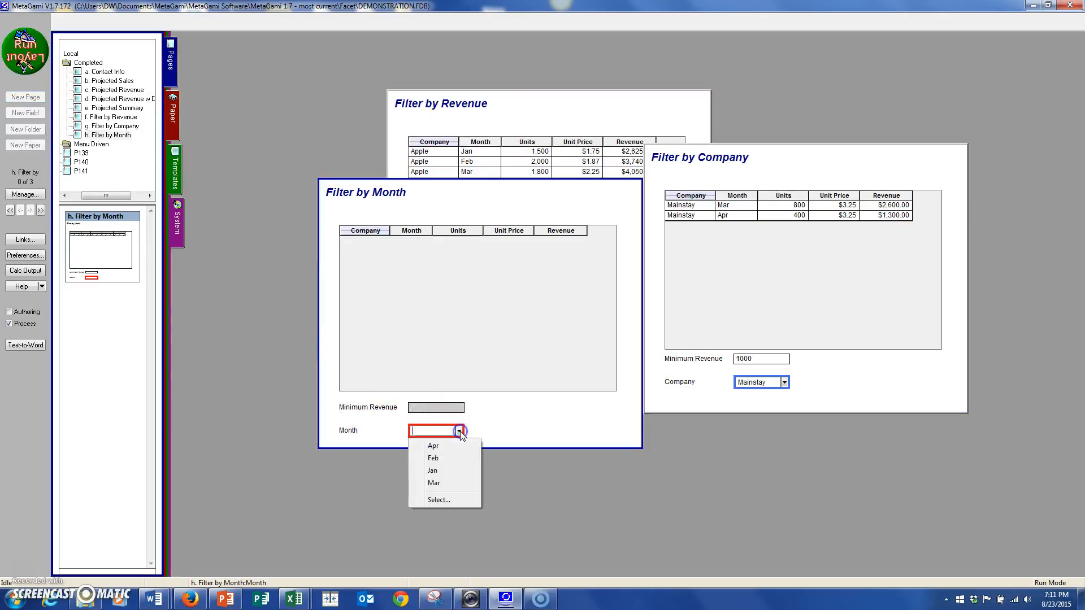
left_click(446, 446)
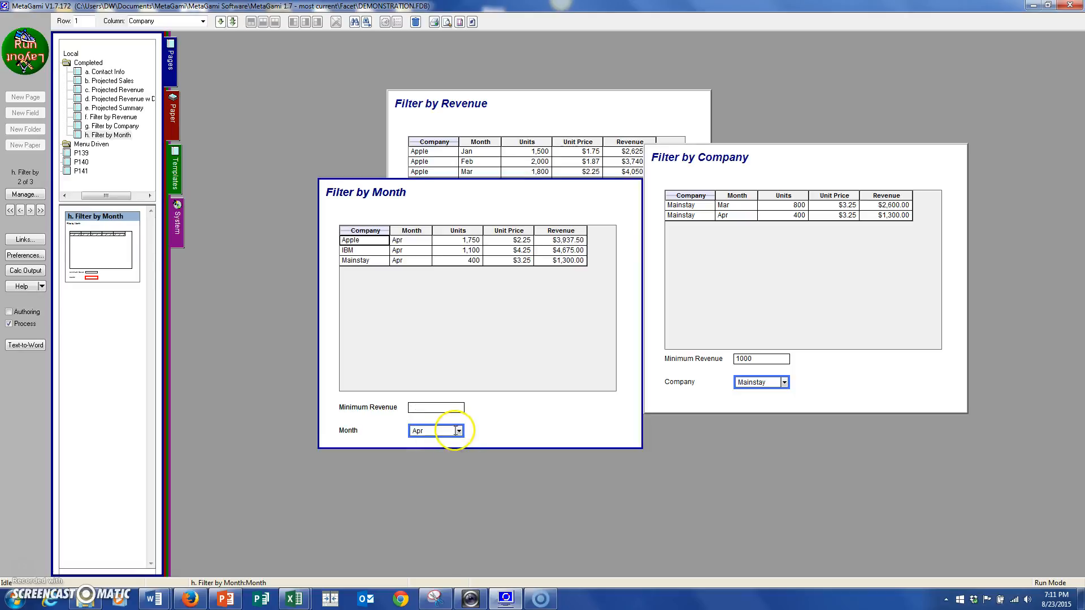
Change the month to Jan and move the Filter by Month page right so it overlaps the Filter by Company page.
left_click(459, 432)
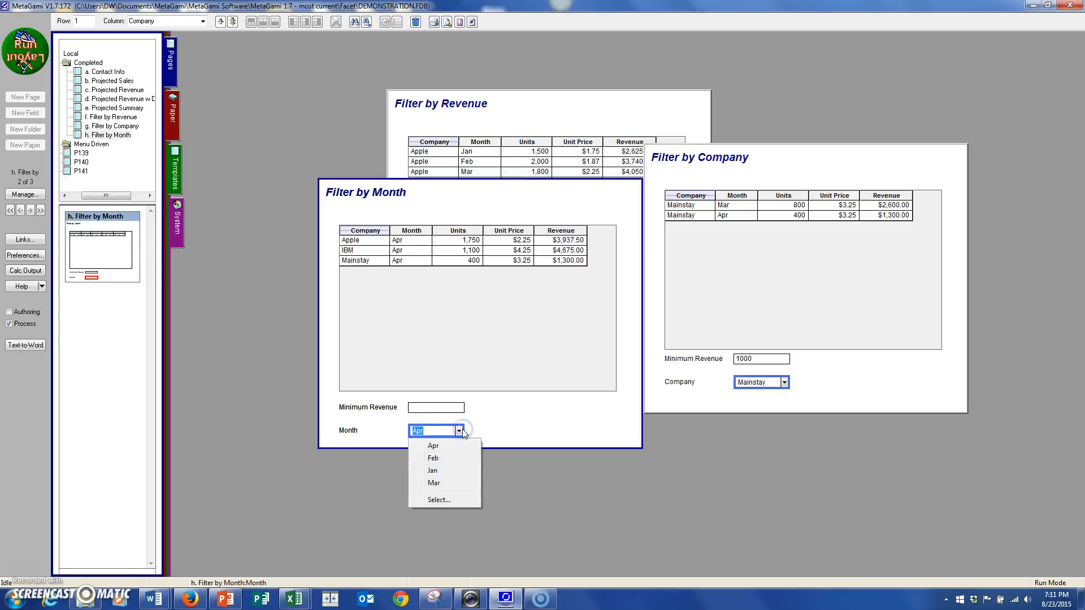
left_click(439, 471)
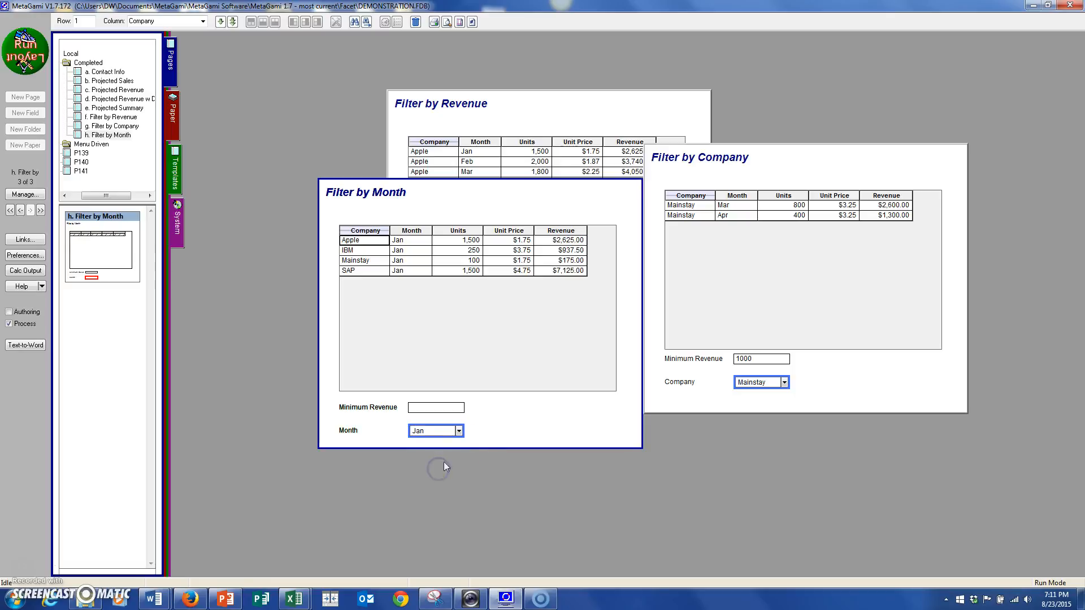
left_click_drag(482, 437, 757, 464)
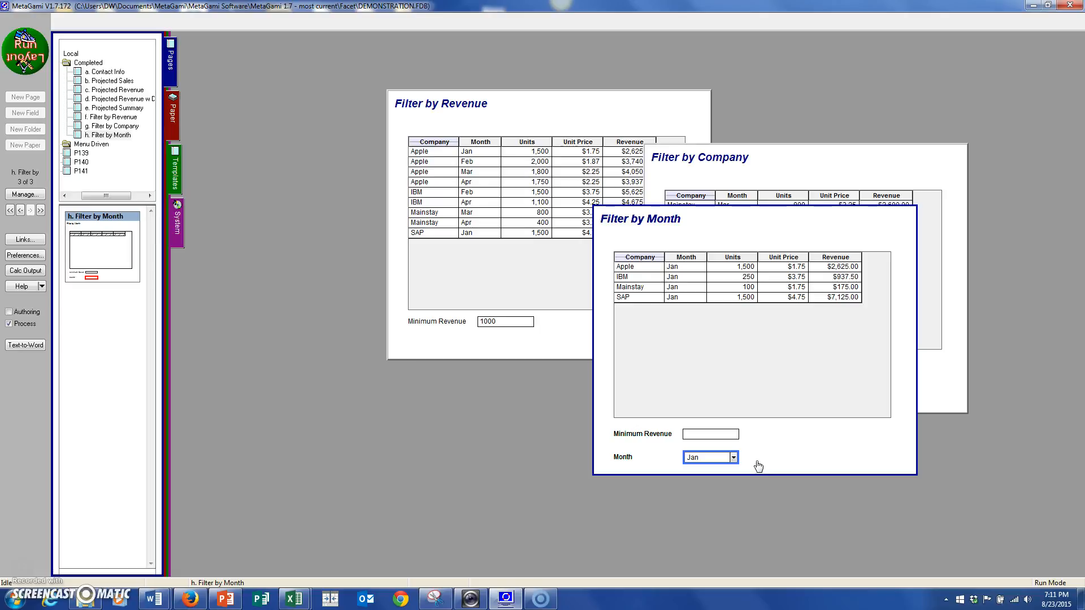
Put all the open filter pages away to clear the workspace.
left_click(284, 247)
right_click(273, 244)
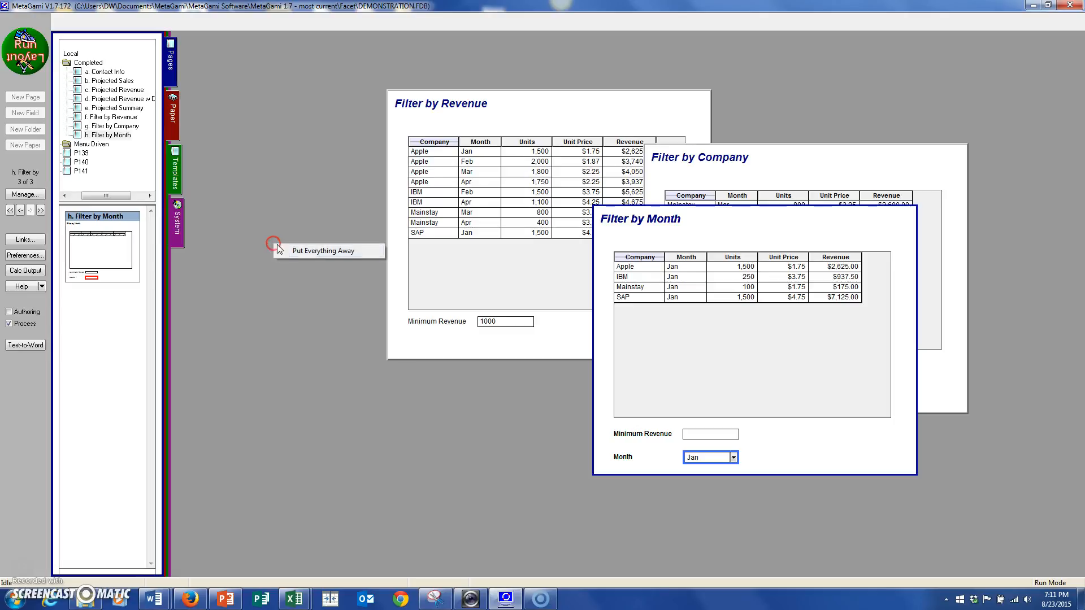
left_click(305, 251)
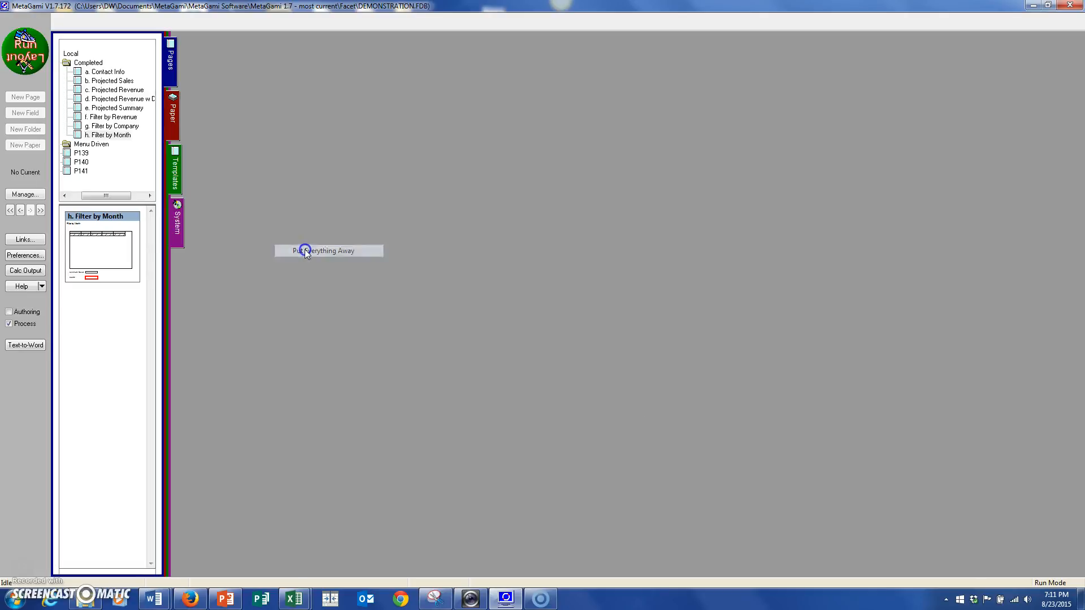
Expand the Menu Driven folder, open the 9 Main Menu page, and place it near the upper middle of the workspace.
left_click(74, 196)
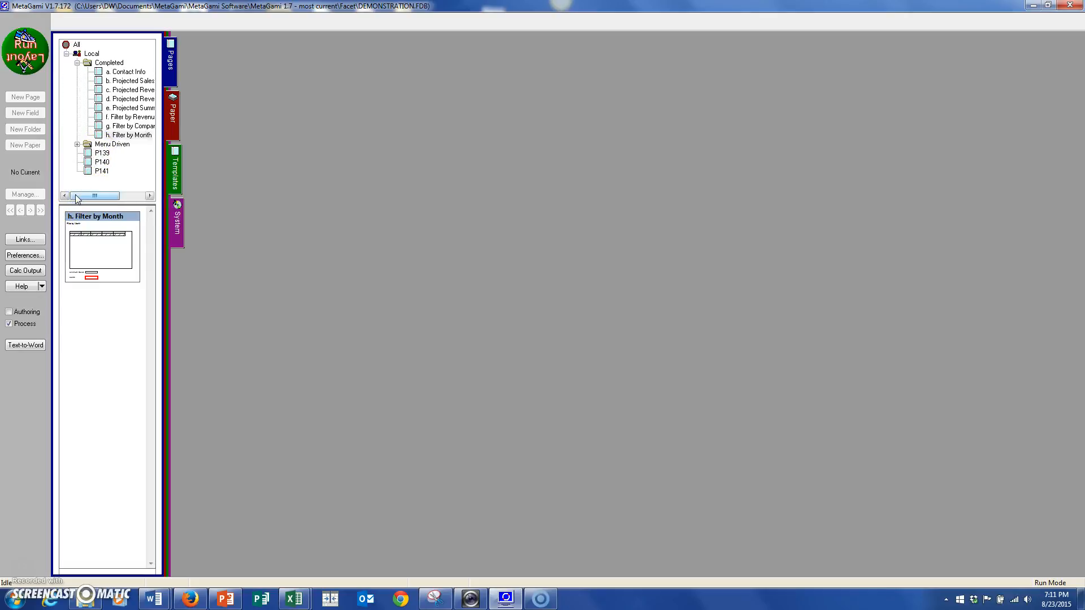
left_click(78, 145)
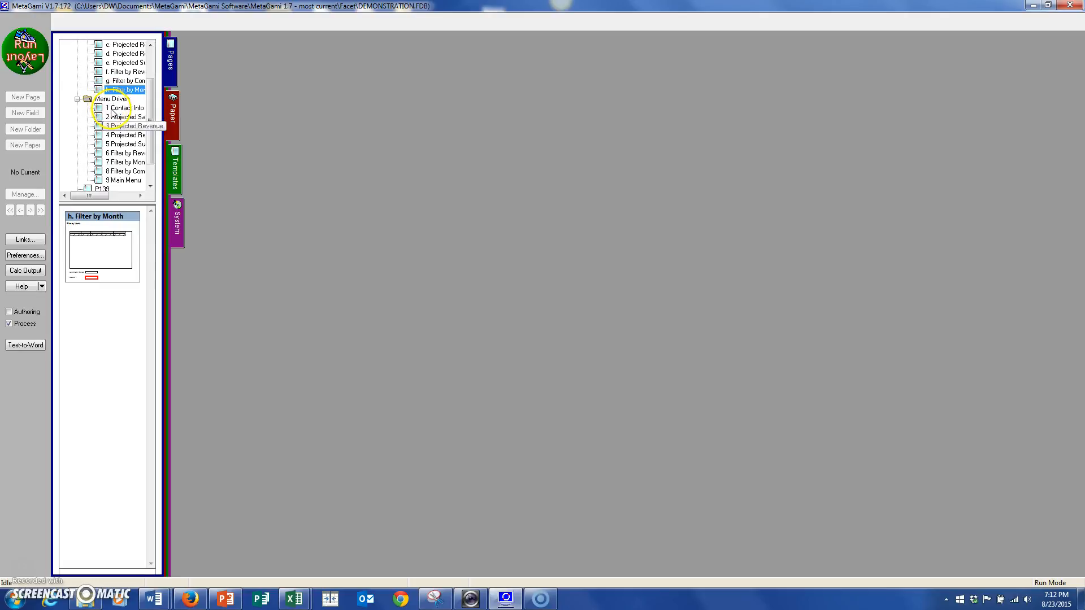
left_click(123, 180)
left_click_drag(379, 326, 465, 250)
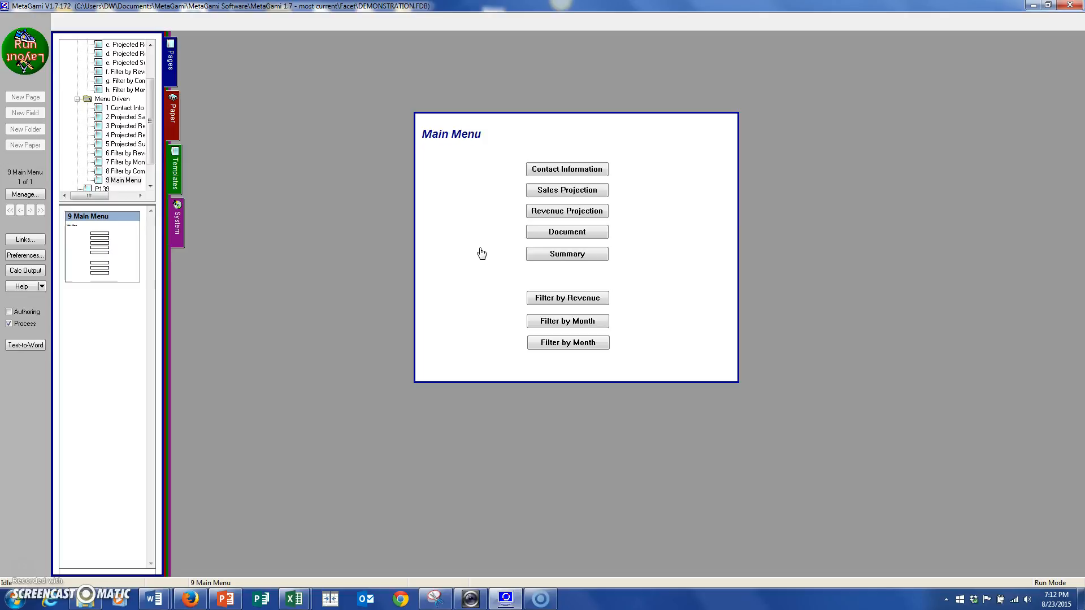
Switch to Layout mode and examine the field type in the Contact Information button's appearance settings.
left_click(25, 51)
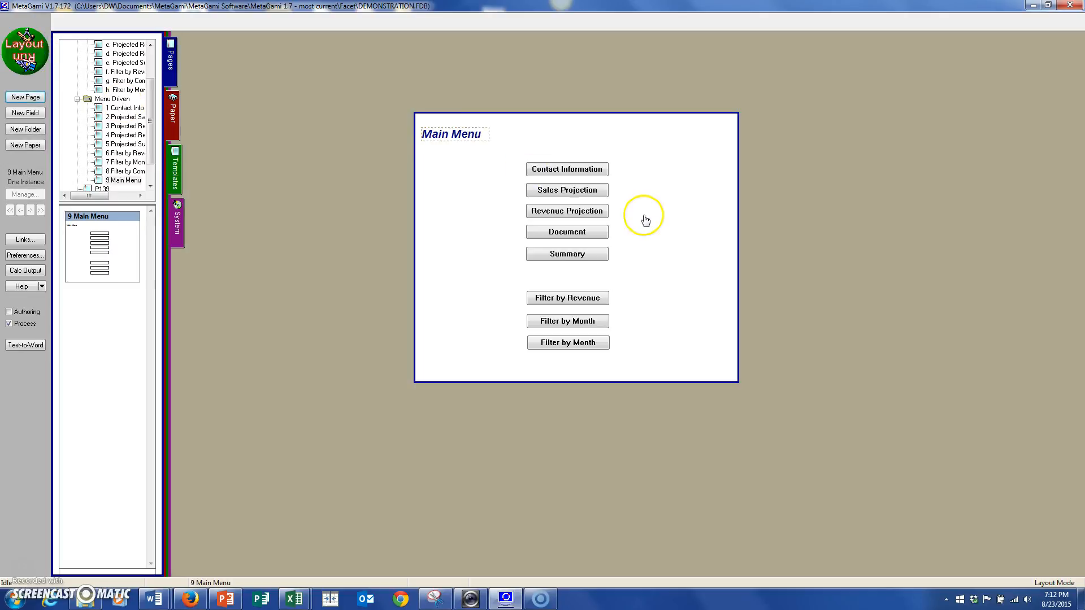
left_click(578, 175)
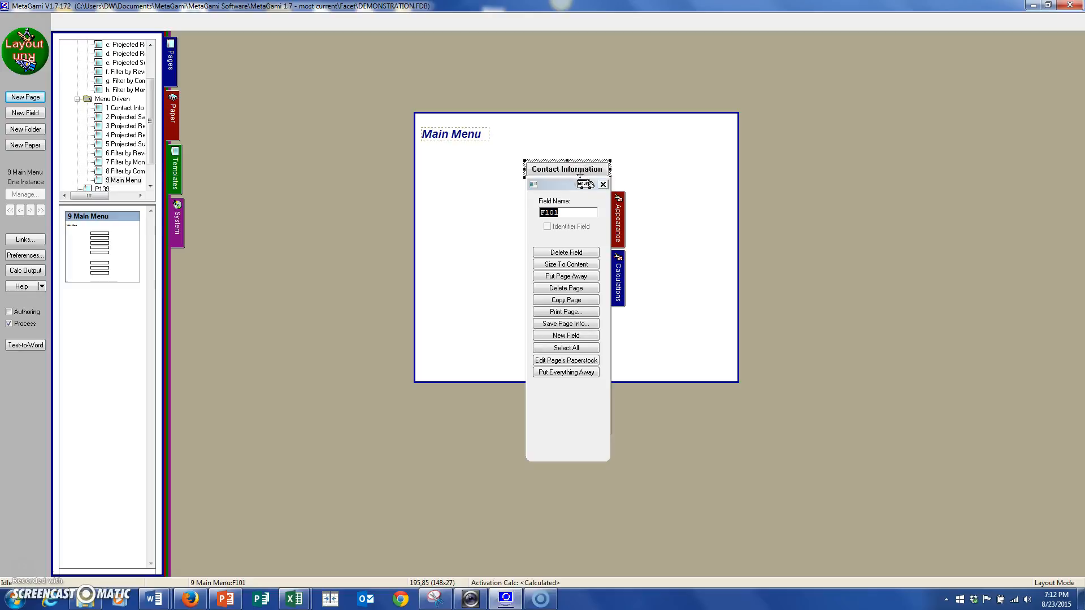
left_click(616, 221)
left_click(809, 187)
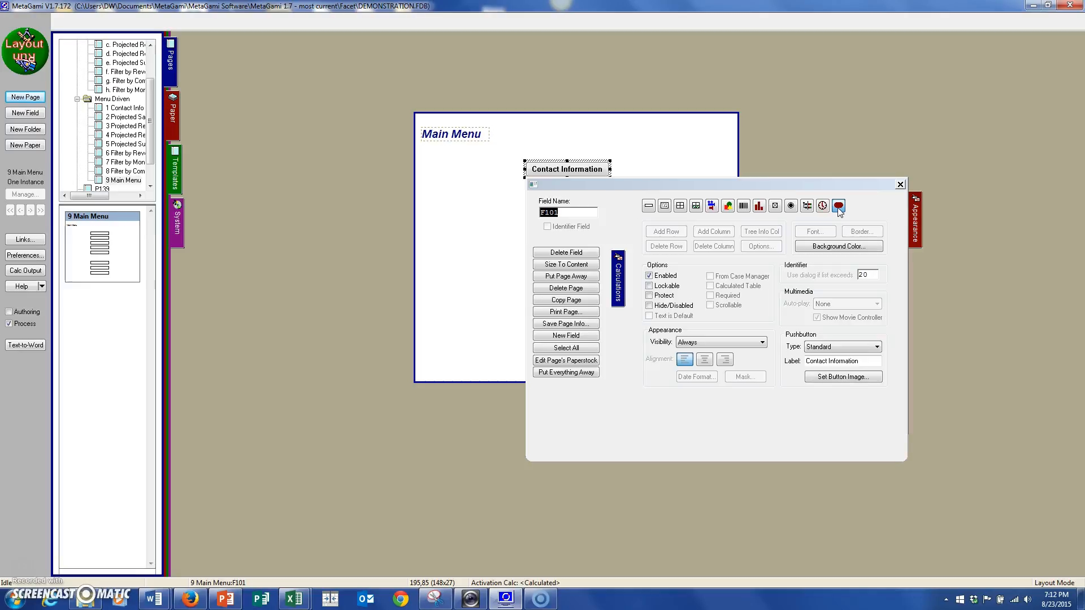
left_click(664, 151)
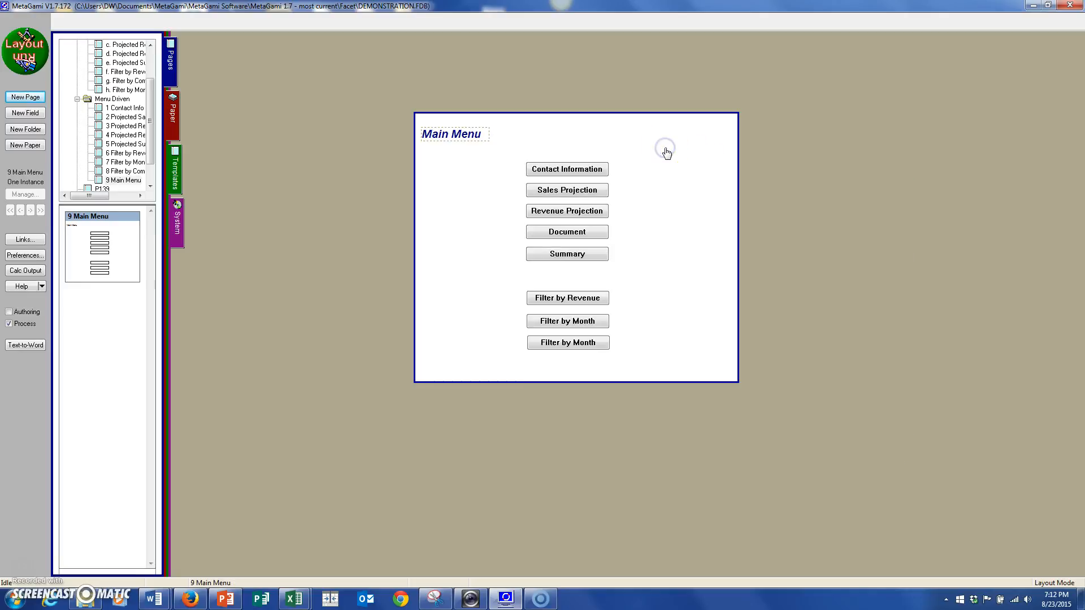
Check the pushbutton label in the Contact Information button's appearance settings, and close them unchanged.
left_click(588, 173)
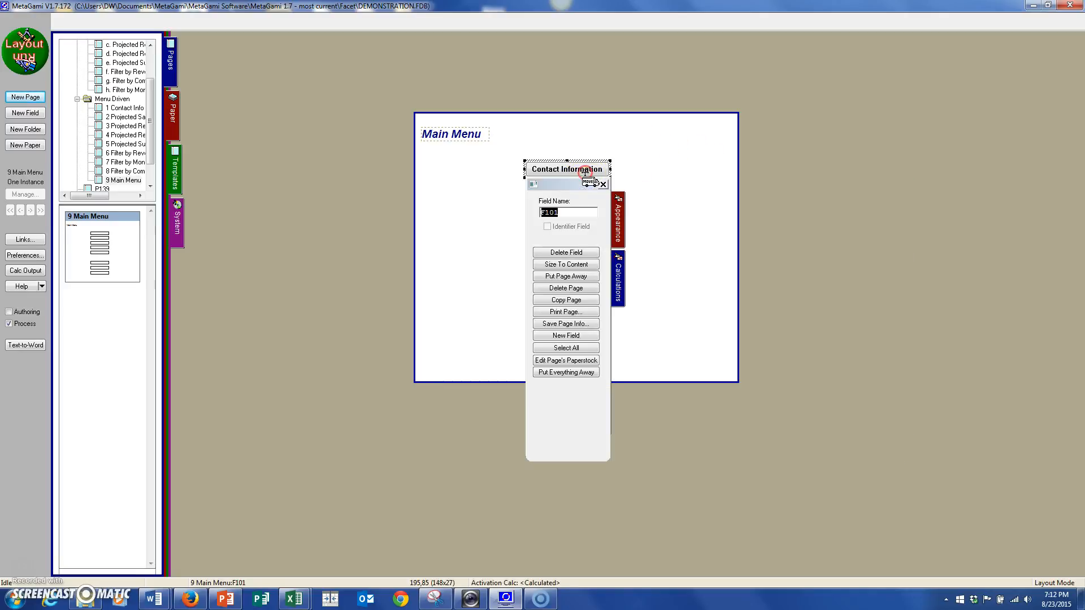
left_click(619, 212)
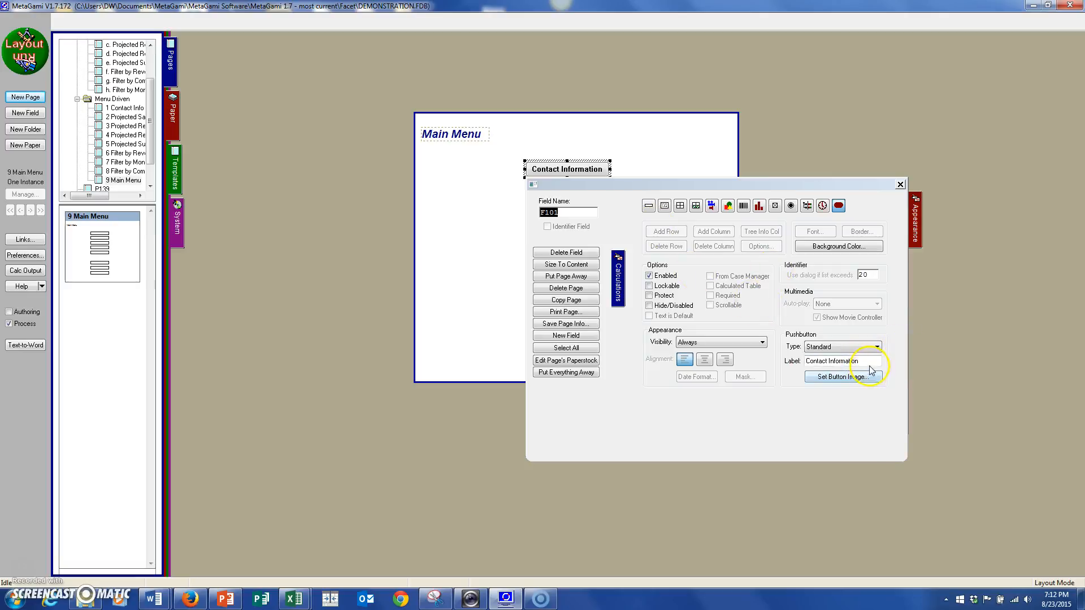
left_click(869, 363)
left_click(661, 161)
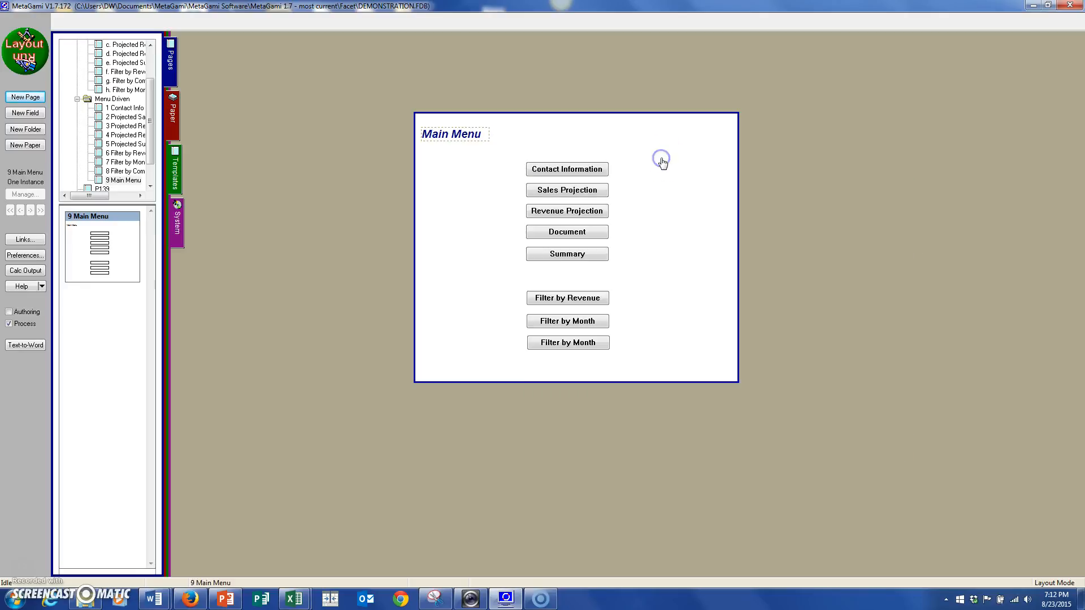
In Run mode, open Contact Information from the Main Menu, choose IBM as the company, and return to the menu.
left_click(35, 58)
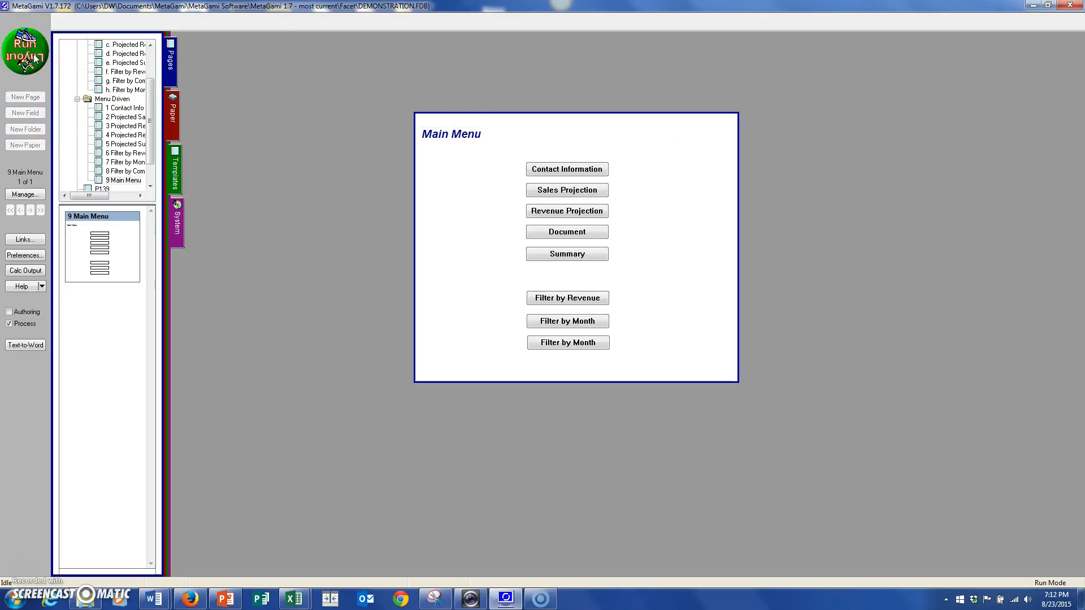
left_click(566, 169)
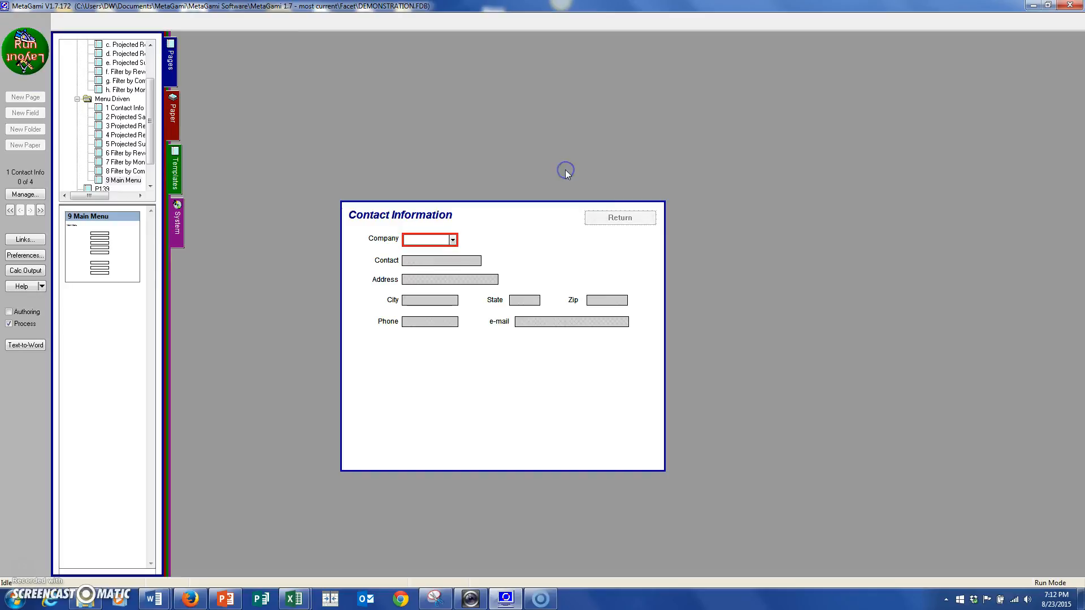
left_click(452, 240)
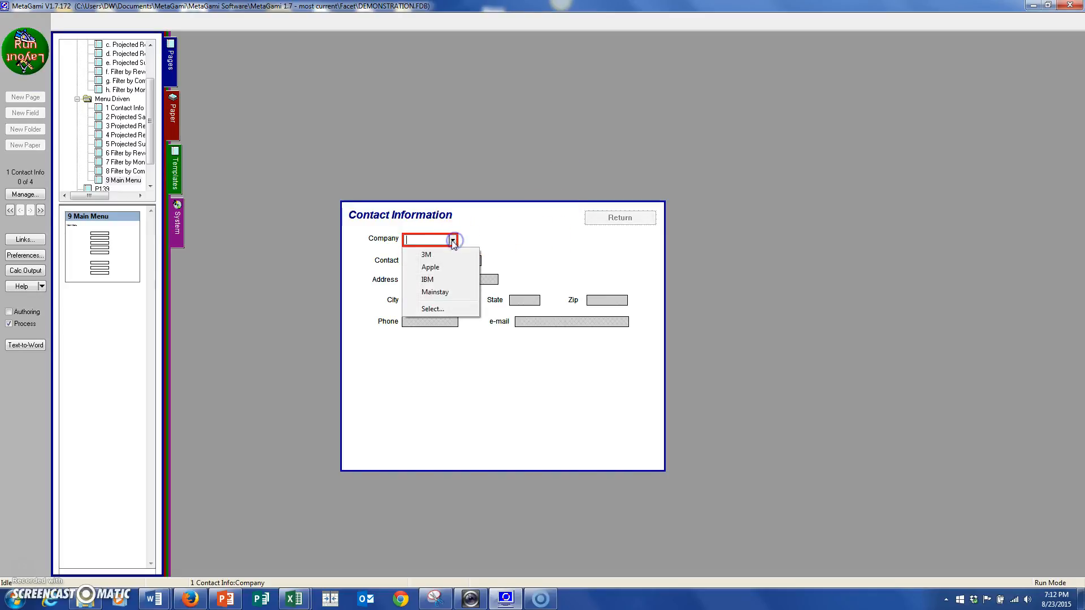
left_click(440, 280)
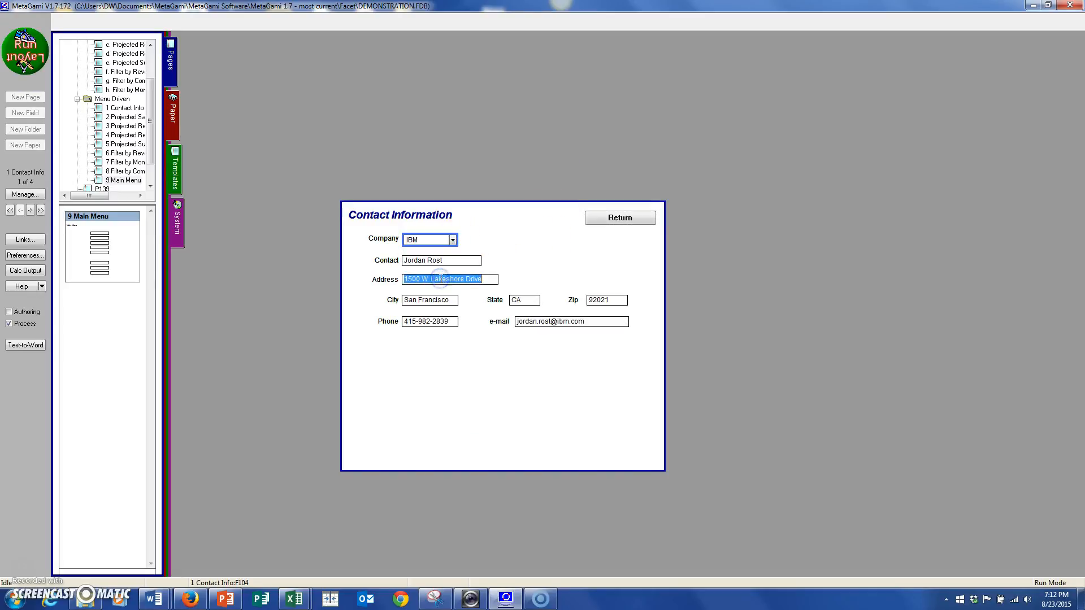
left_click(632, 218)
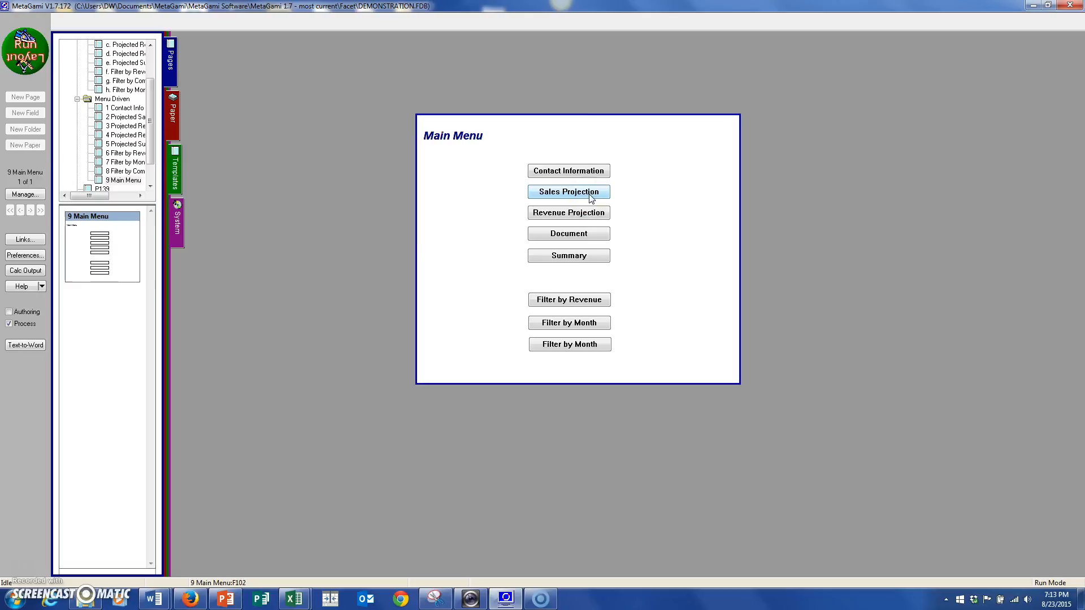
Open Sales Projection from the Main Menu, choose 3M as the company and pick a month, and return to the menu.
left_click(568, 192)
left_click(466, 260)
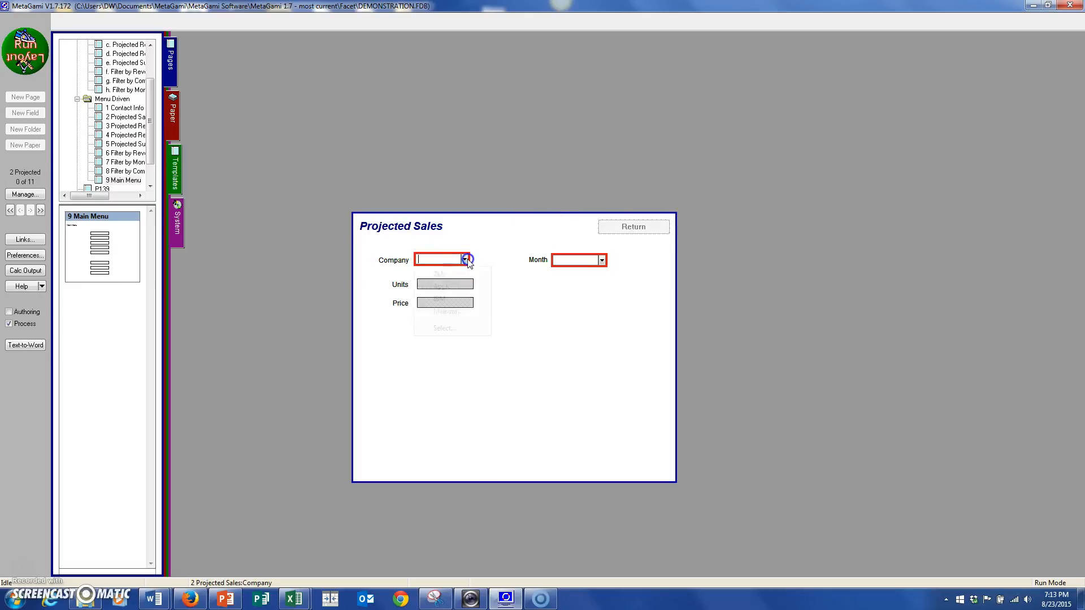
left_click(441, 274)
left_click(586, 264)
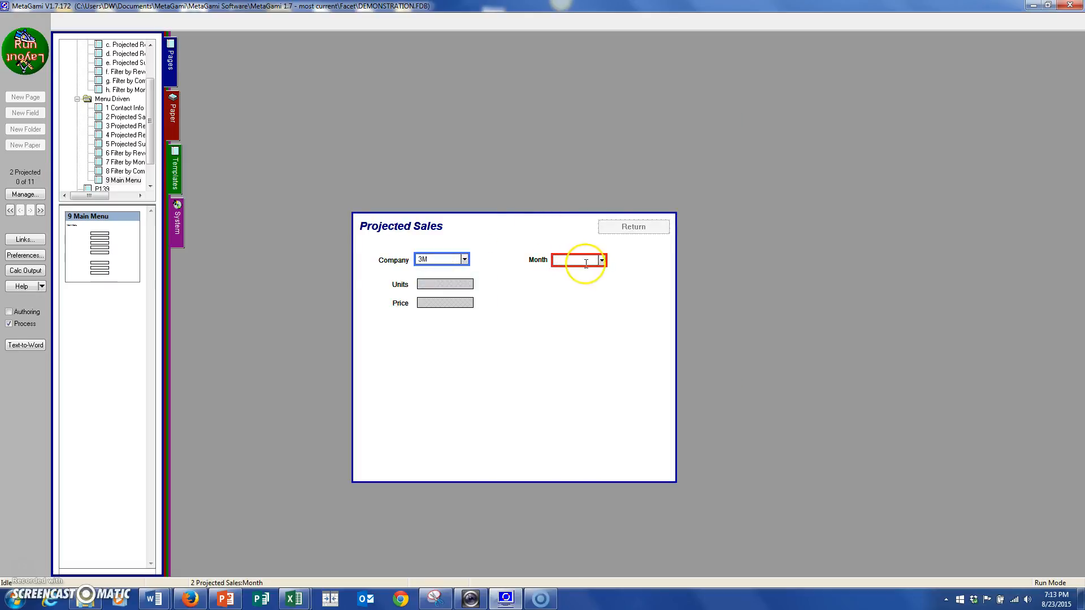
left_click(601, 260)
left_click(587, 300)
left_click(651, 231)
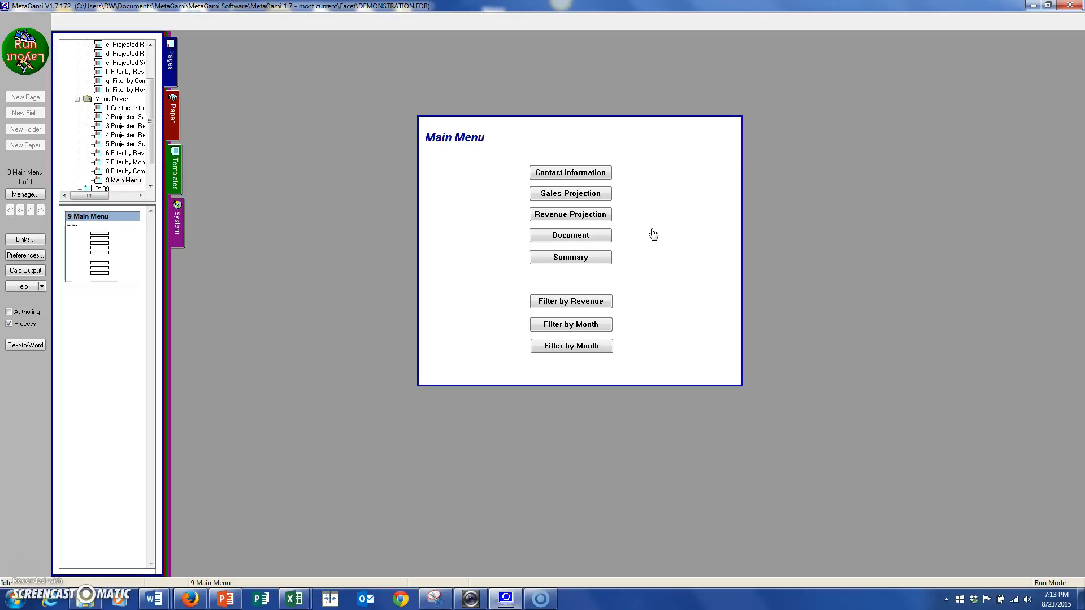
In Layout mode, move the Main Menu page to the left and open the Contact Information button's Activation calculation.
left_click(24, 49)
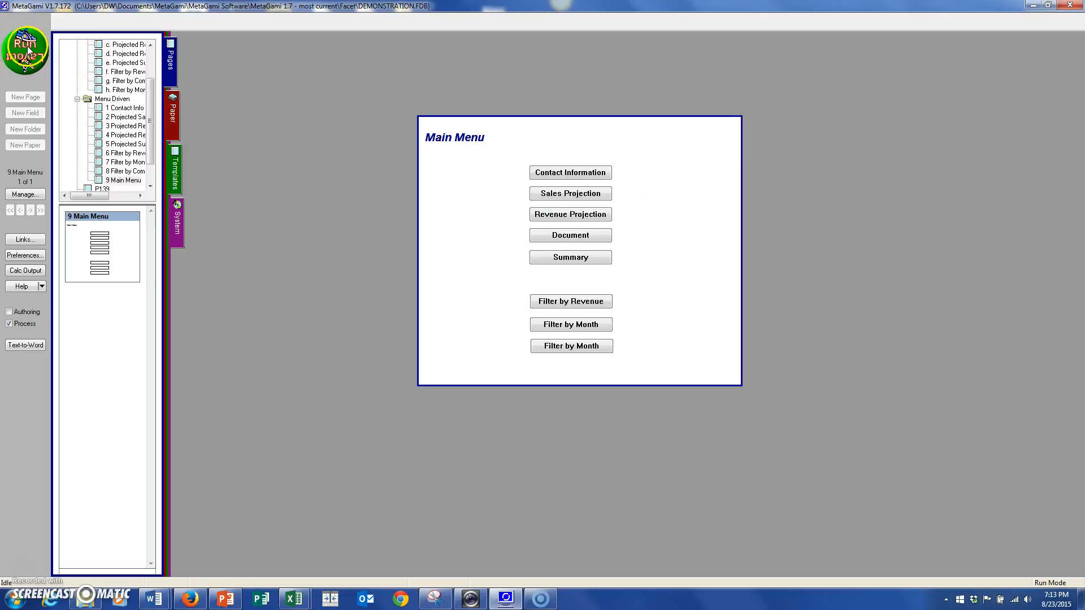
left_click_drag(500, 199, 427, 205)
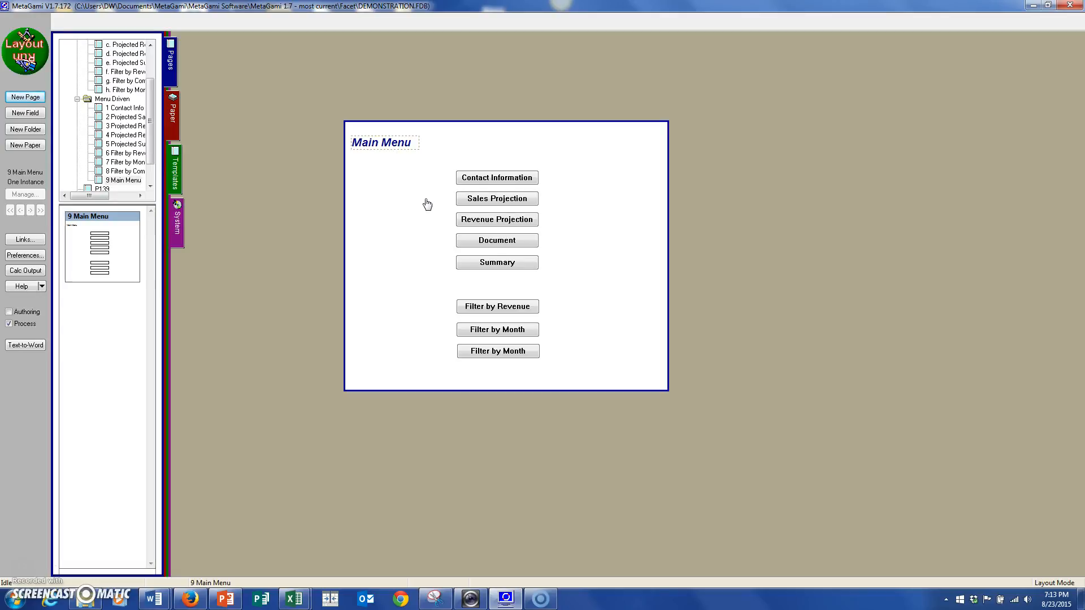
left_click(482, 179)
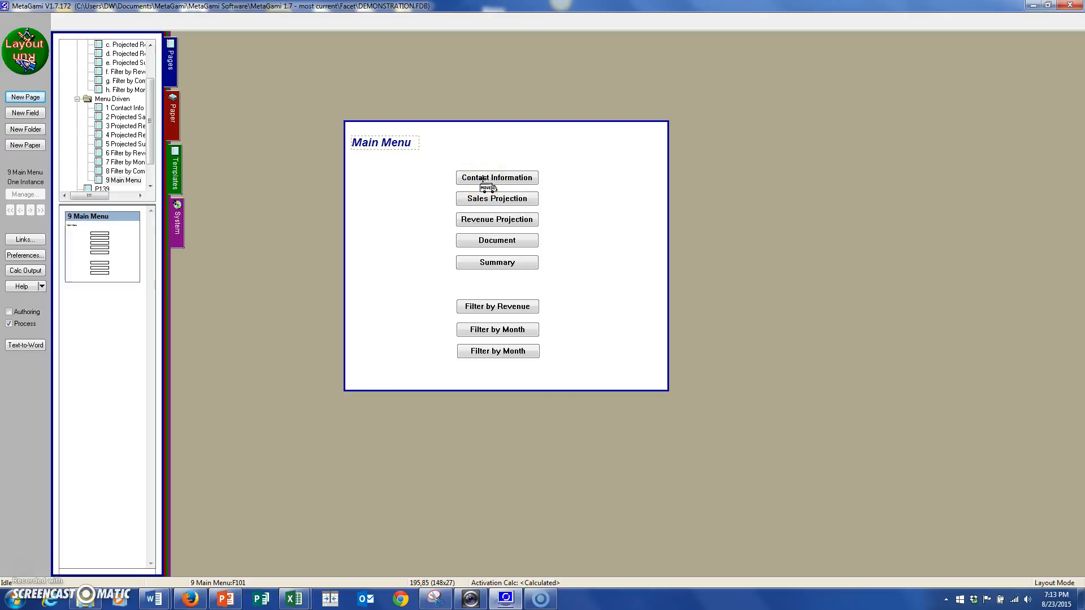
left_click(483, 179)
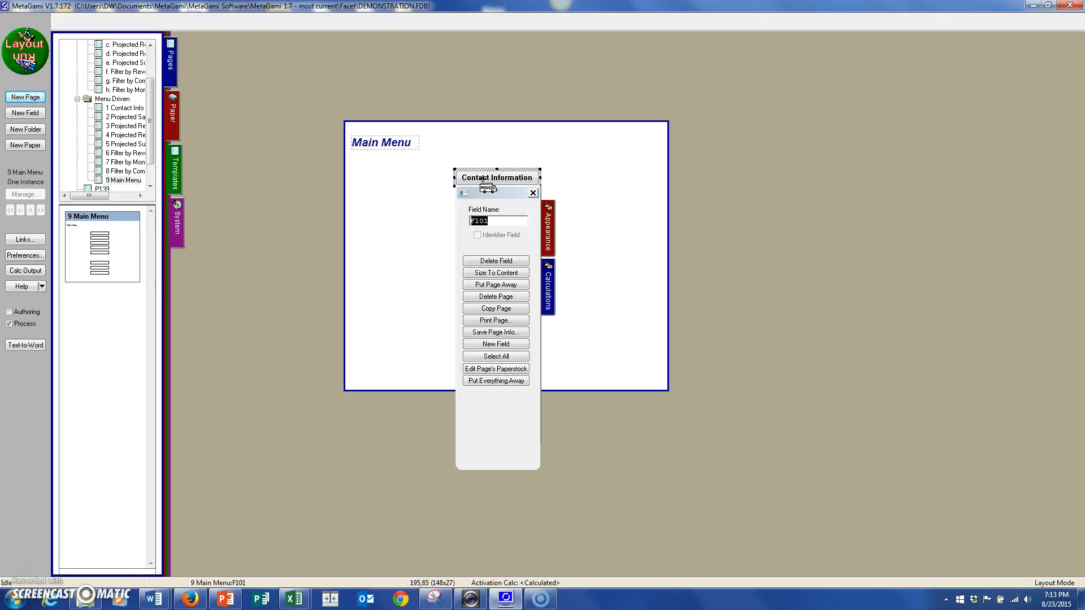
left_click(547, 277)
left_click(634, 232)
left_click(626, 226)
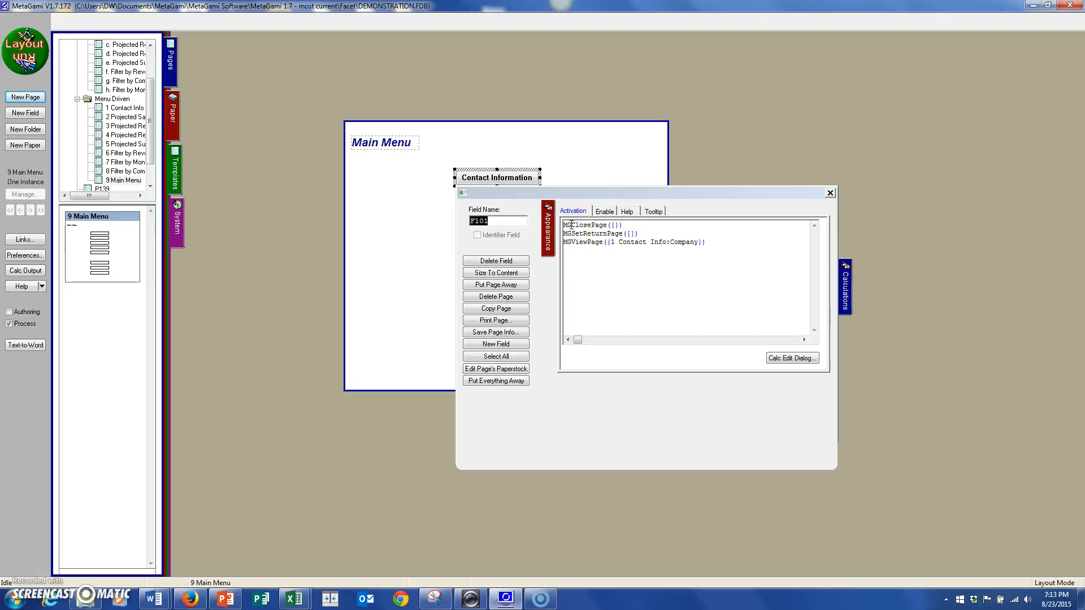
Examine the MGClosePage line in the Contact Information button's Activation calculation.
left_click_drag(572, 225, 605, 227)
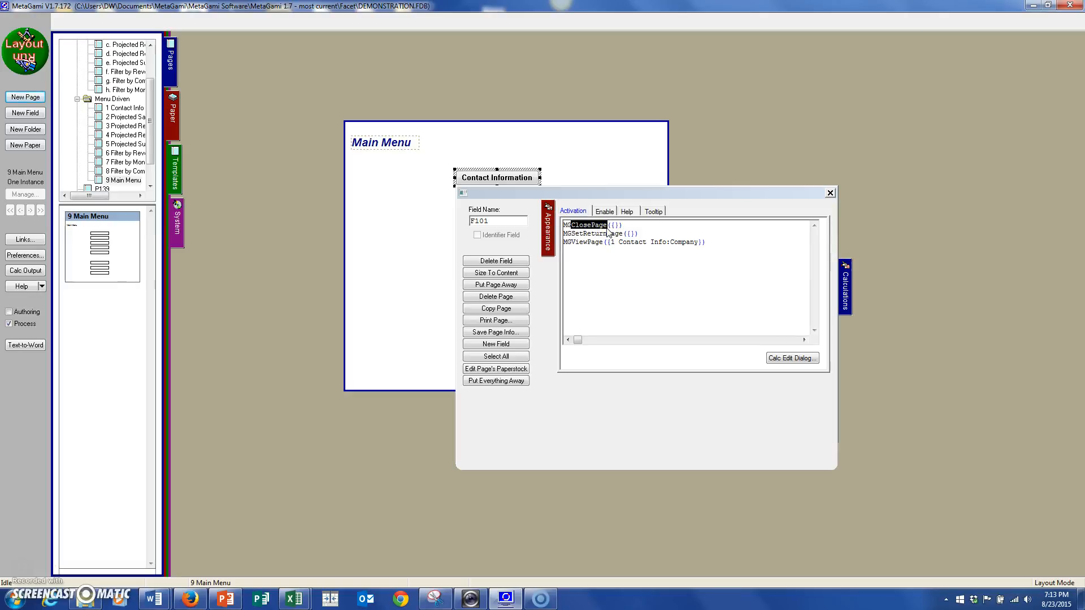
left_click(628, 224)
left_click(575, 225)
Examine the MGClosePage argument and the 1 Contact Info page it relates to, and close the Contact Information button's properties.
left_click(622, 225)
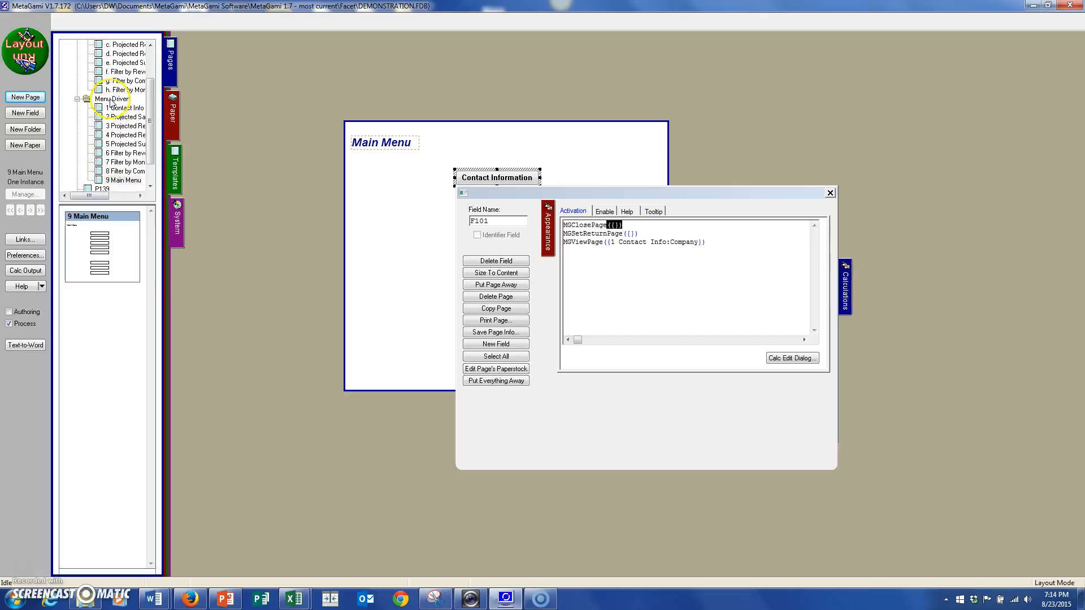
left_click(128, 108)
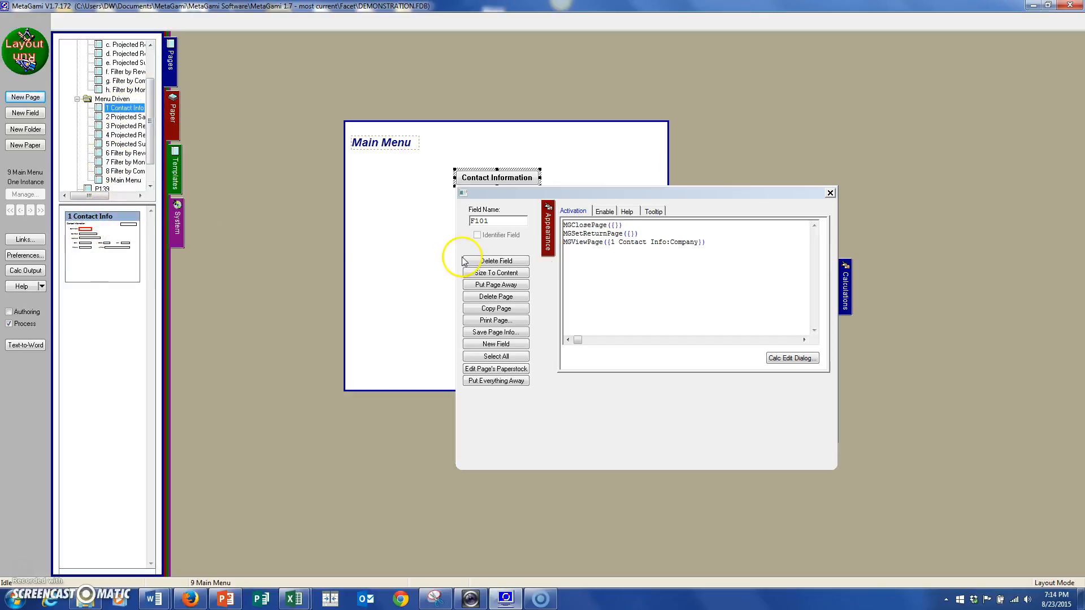
left_click(412, 218)
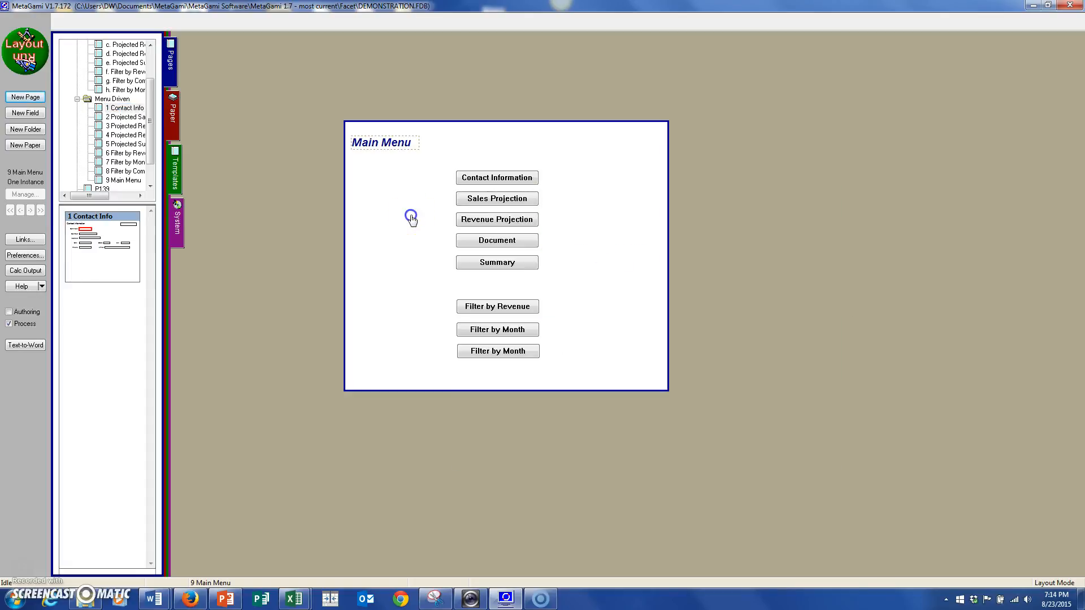
Switch to Run mode and open the Contact Information page from the Main Menu.
left_click(49, 37)
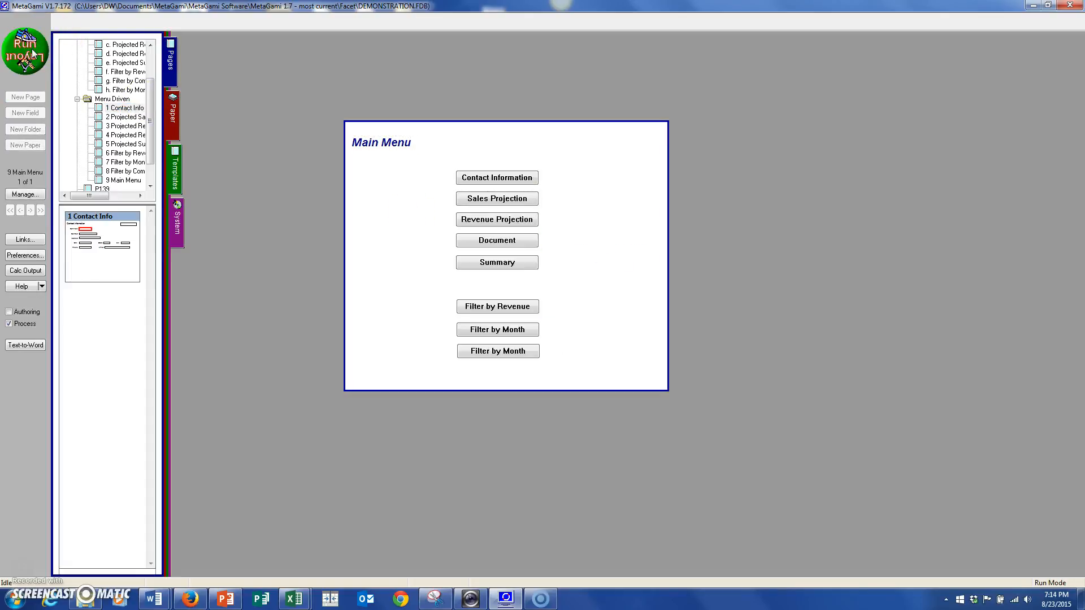
left_click(510, 177)
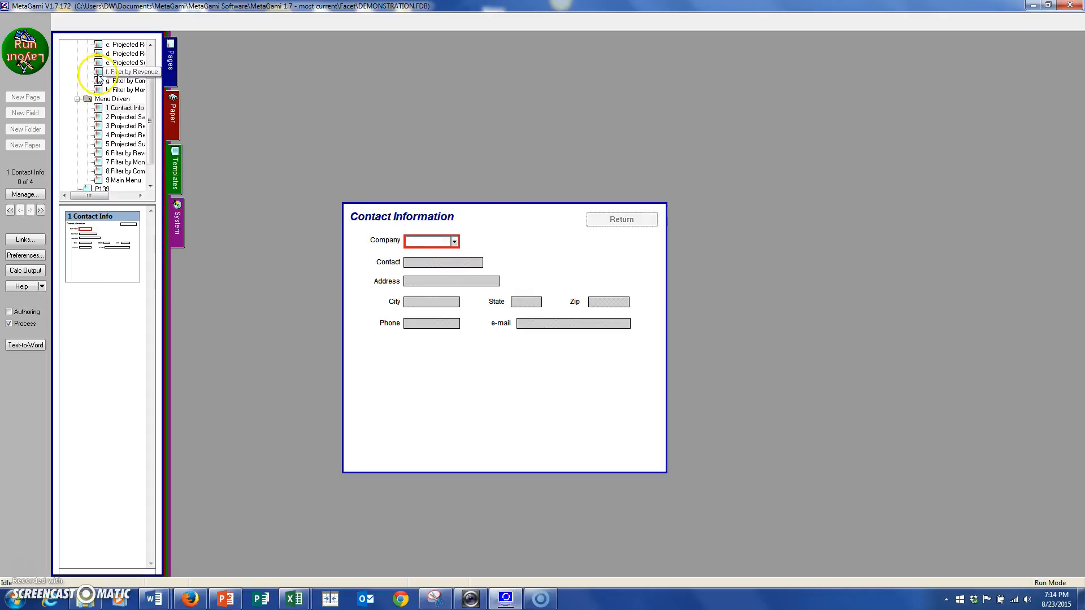
In Layout mode, examine the Activation calculation of the Return button on the Contact Information page, and switch back to Run mode.
left_click(18, 54)
left_click(607, 223)
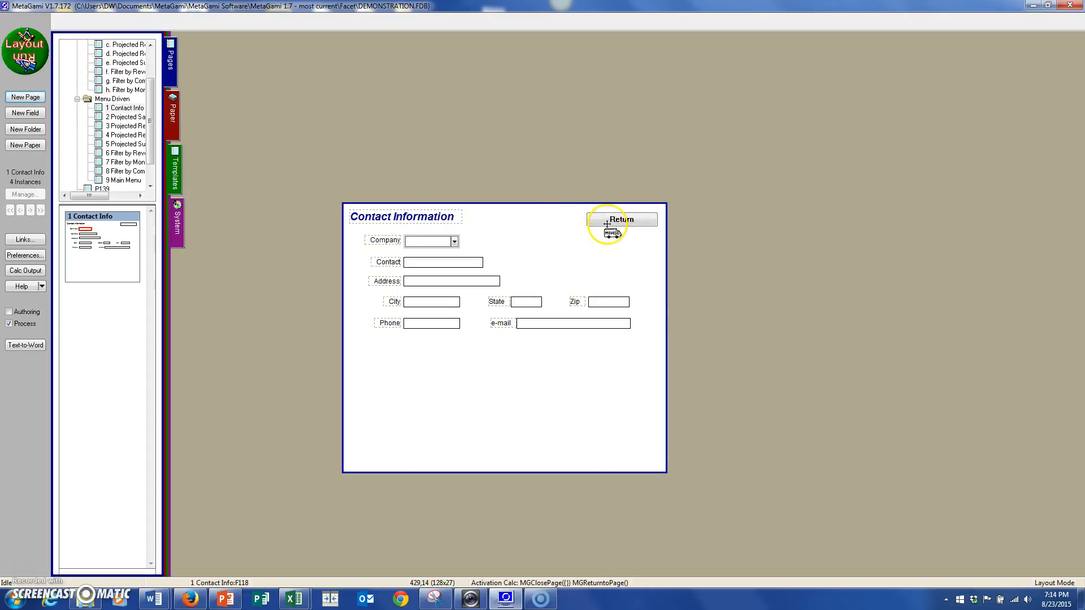
left_click(680, 322)
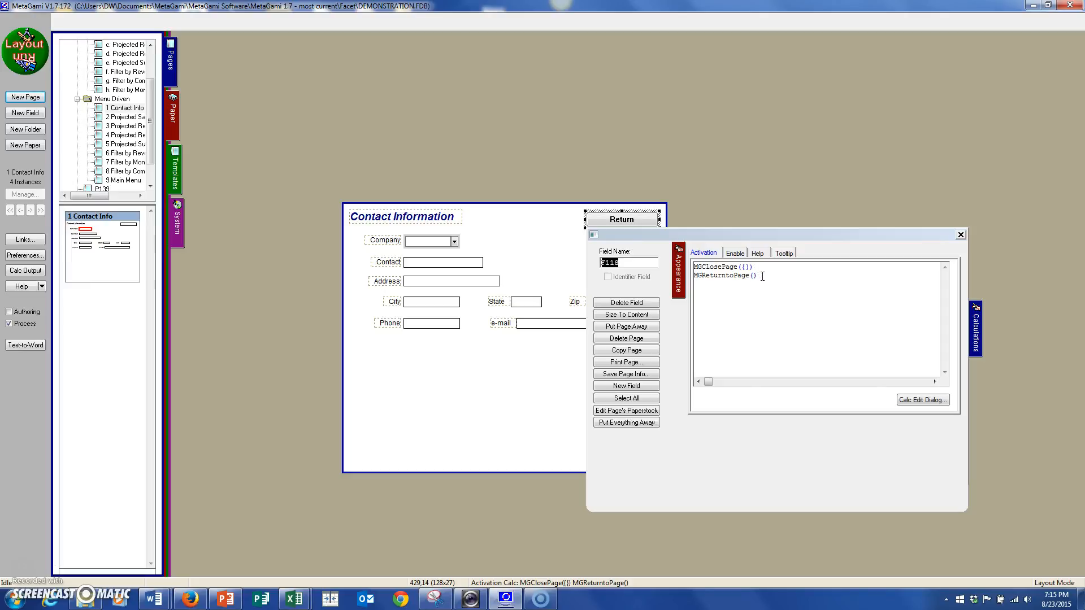
left_click(531, 271)
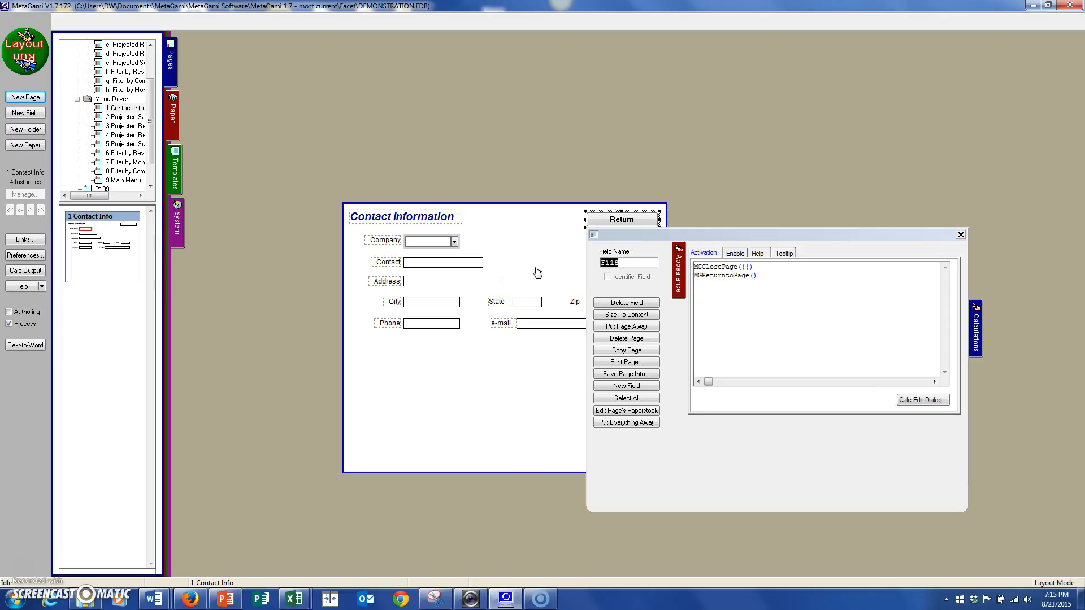
left_click(24, 51)
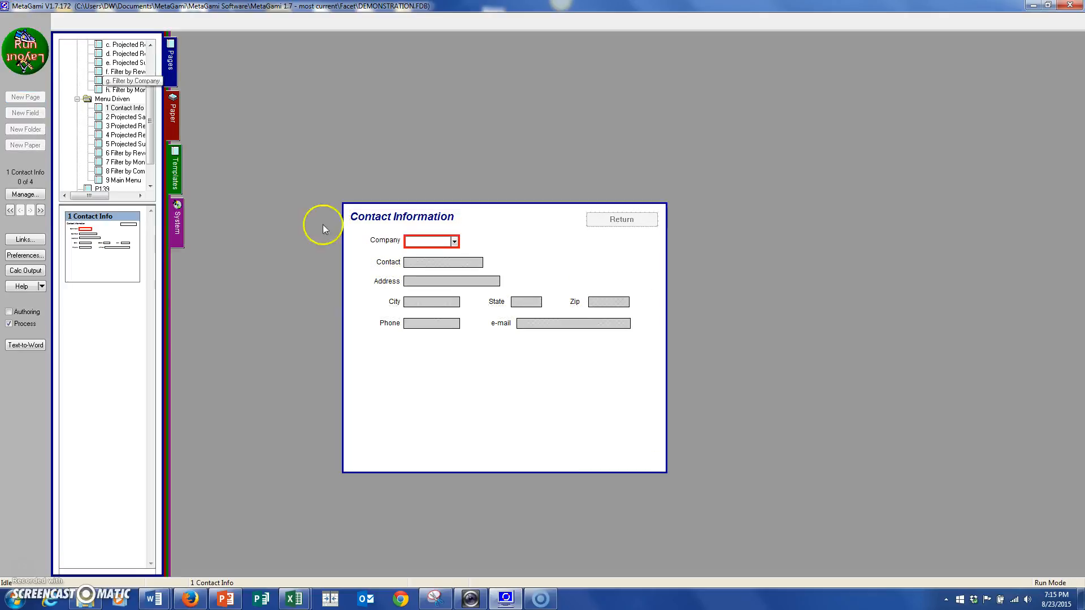